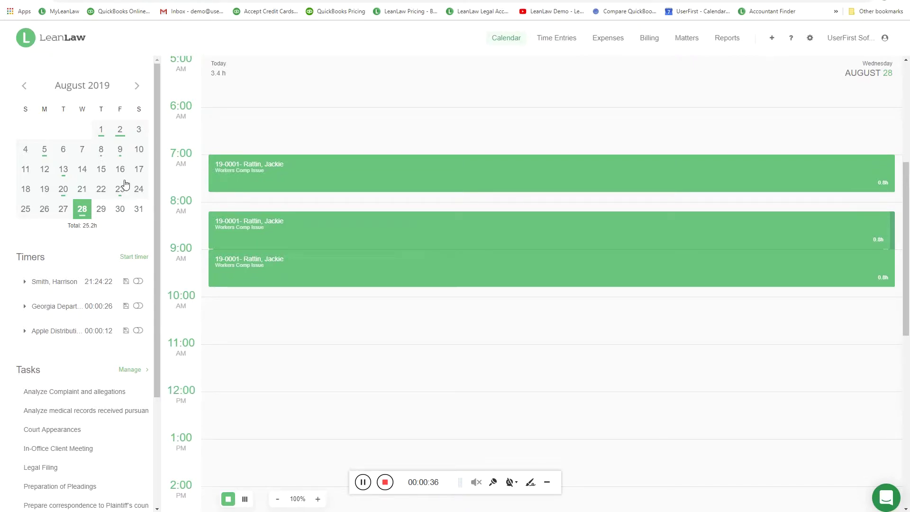
- Review August 2's calendar entries, then start a new time entry at 11:00 AM on August 28
{"action": "left_click", "coordinate": [120, 130]}
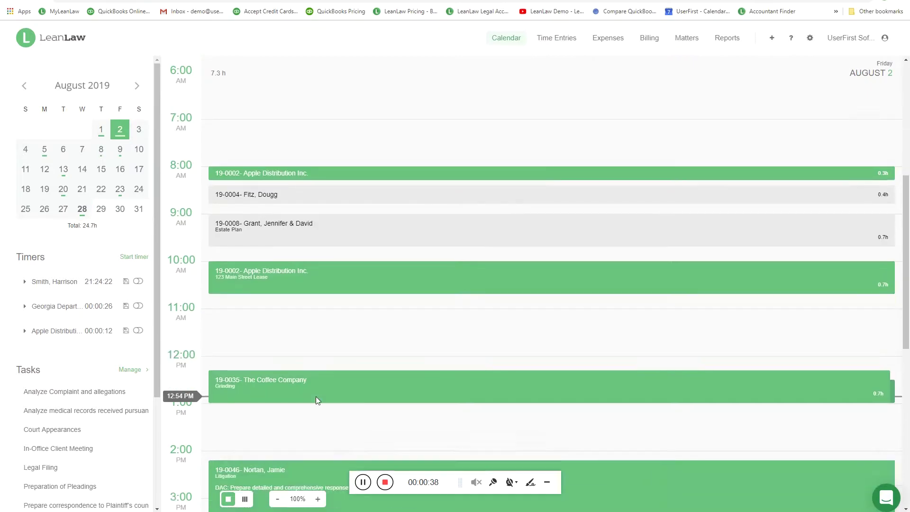
{"action": "scroll", "coordinate": [315, 396], "scroll_direction": "down", "scroll_amount": 5}
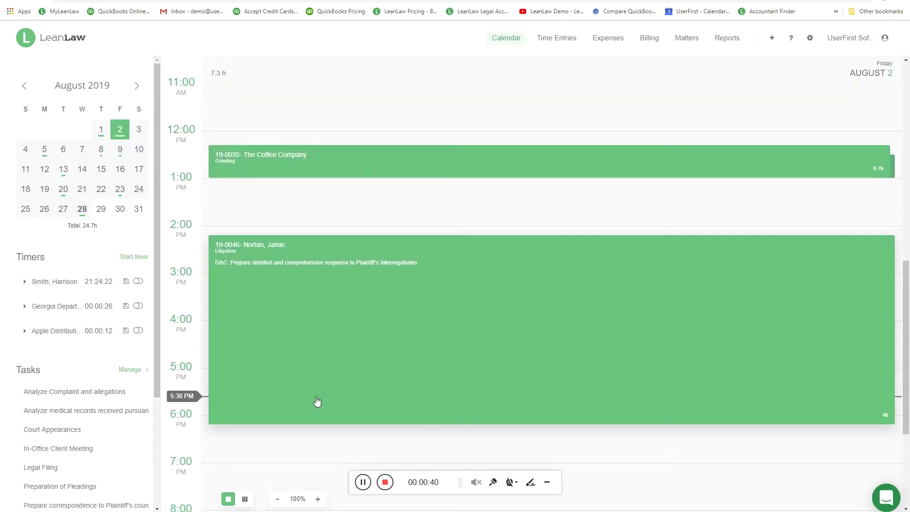
{"action": "scroll", "coordinate": [315, 395], "scroll_direction": "up", "scroll_amount": 2}
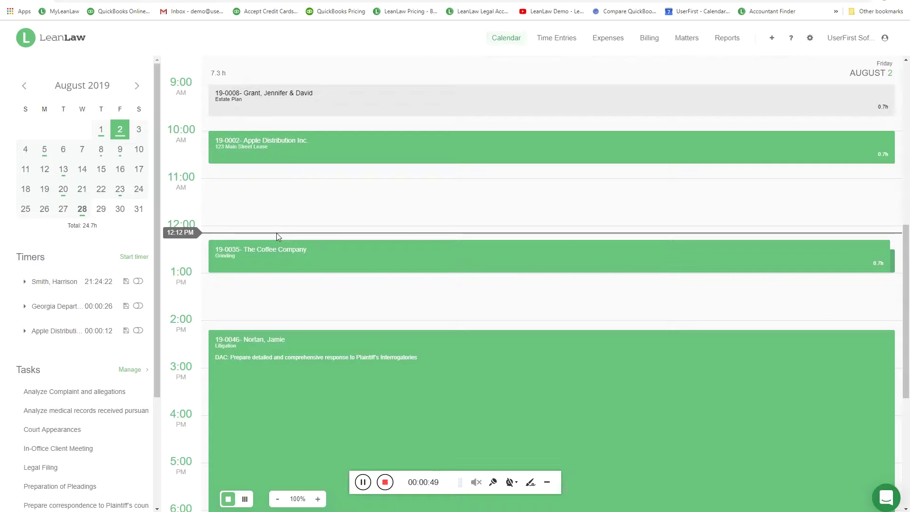
{"action": "double_click", "coordinate": [37, 257]}
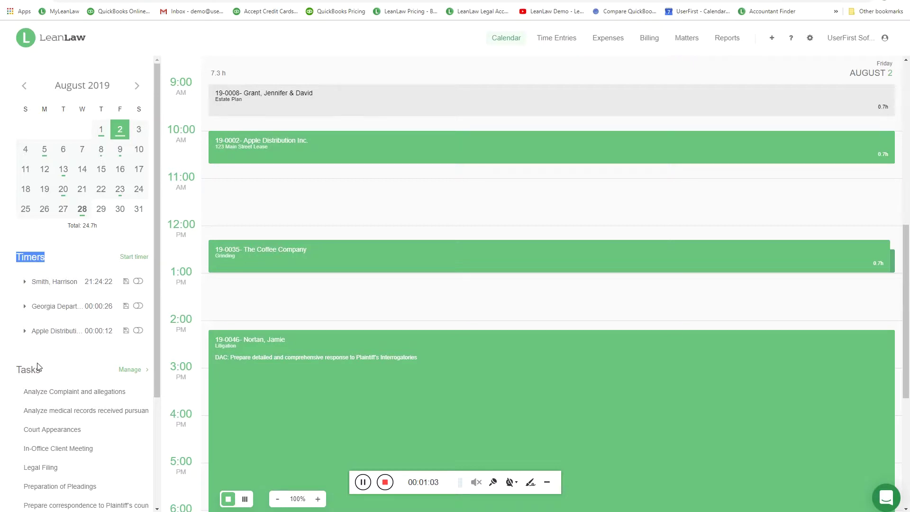
{"action": "left_click", "coordinate": [84, 212]}
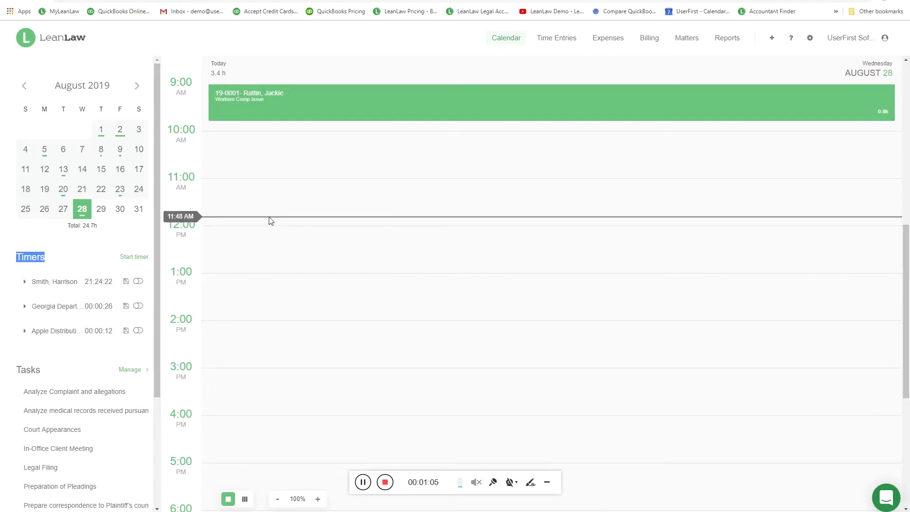
{"action": "left_click", "coordinate": [273, 253]}
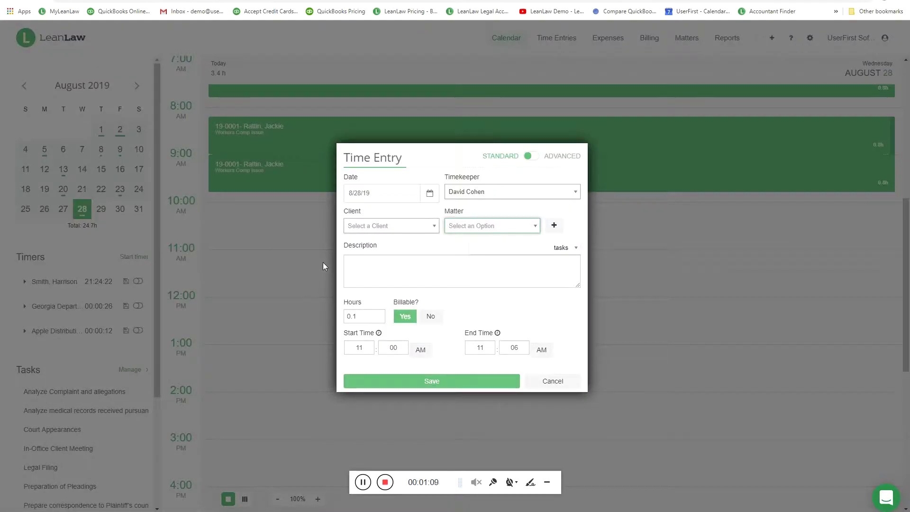
- Save a 0.5-hour Vs. All State Insurance entry for analyzing medical records, excluded from the fixed fee
{"action": "left_click", "coordinate": [409, 229]}
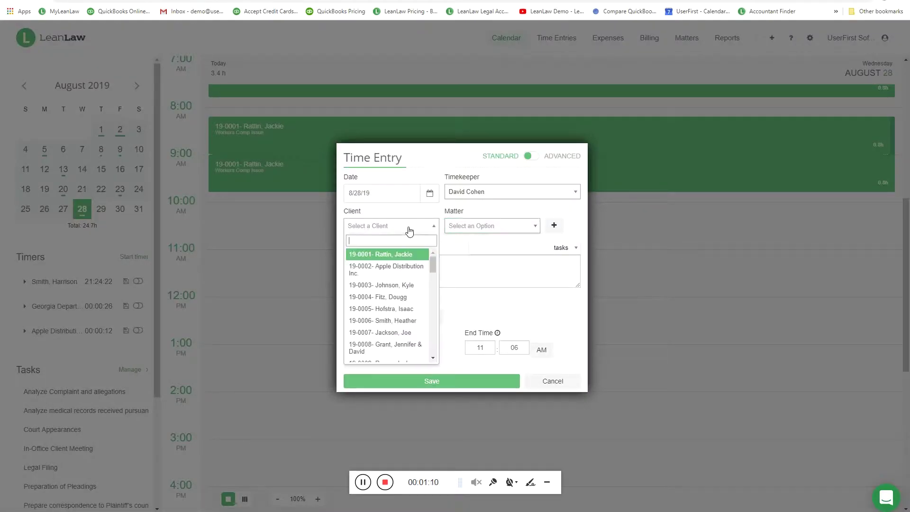
{"action": "left_click", "coordinate": [408, 334]}
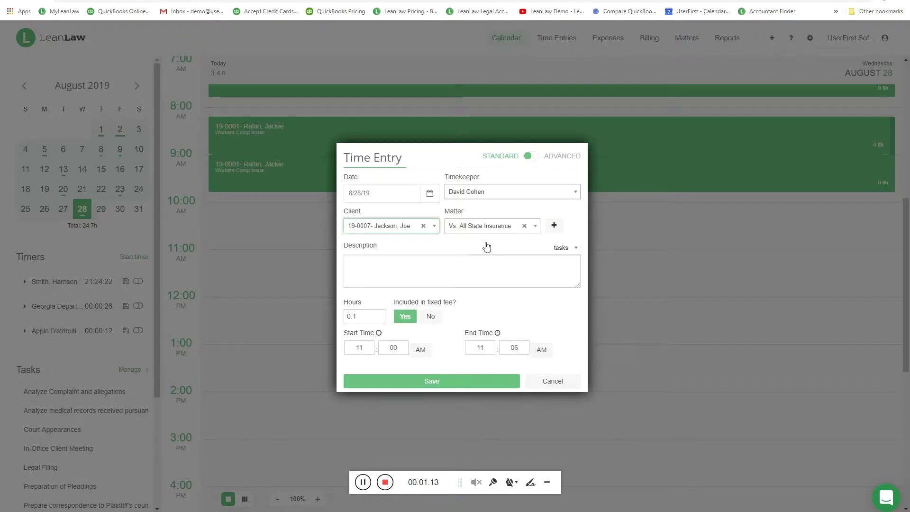
{"action": "left_click", "coordinate": [573, 250]}
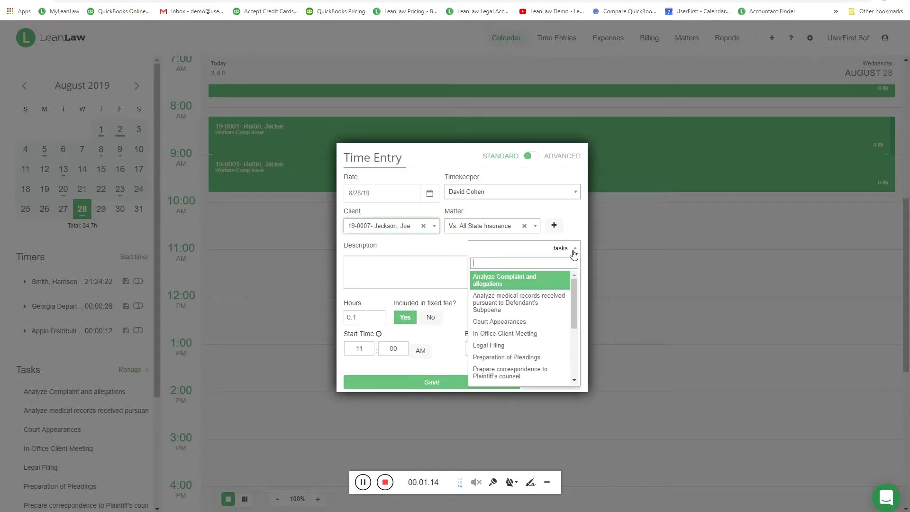
{"action": "left_click", "coordinate": [530, 313]}
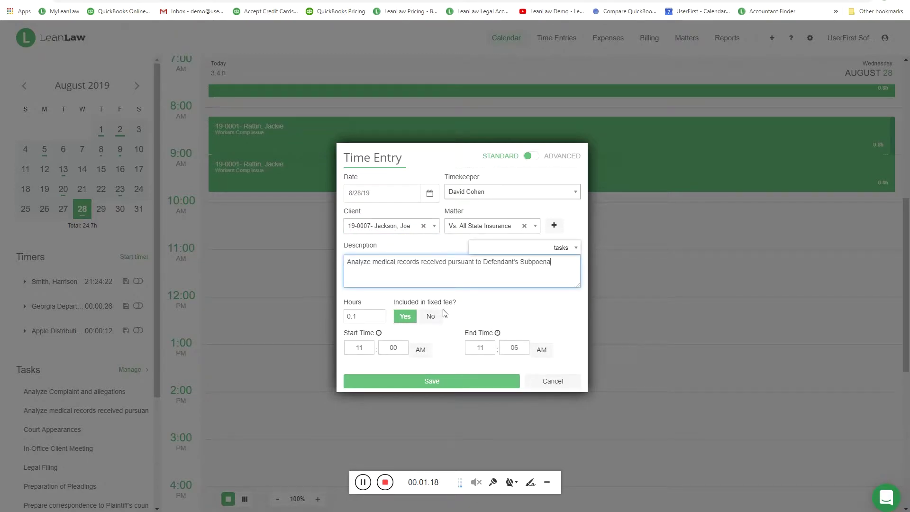
{"action": "left_click", "coordinate": [354, 317]}
{"action": "key", "text": "BackSpace"}
{"action": "type", "text": "."}
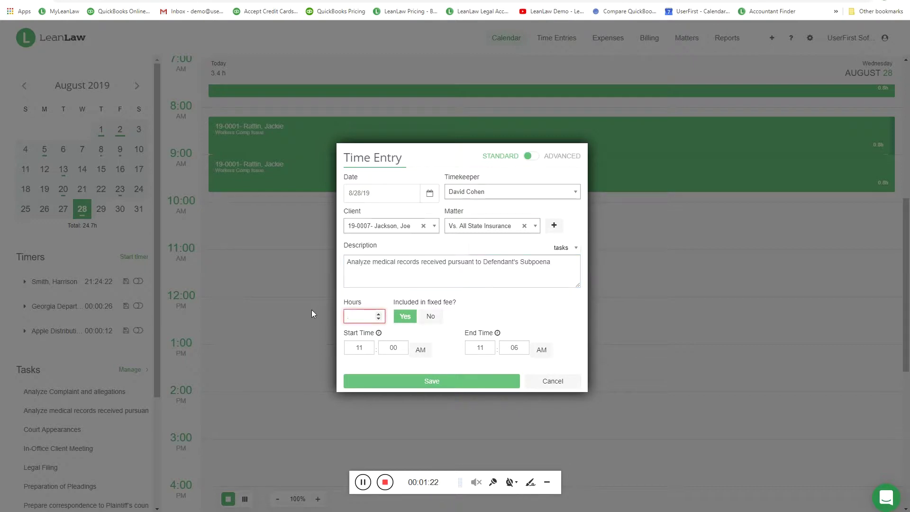
{"action": "type", "text": "5"}
{"action": "left_click", "coordinate": [429, 317]}
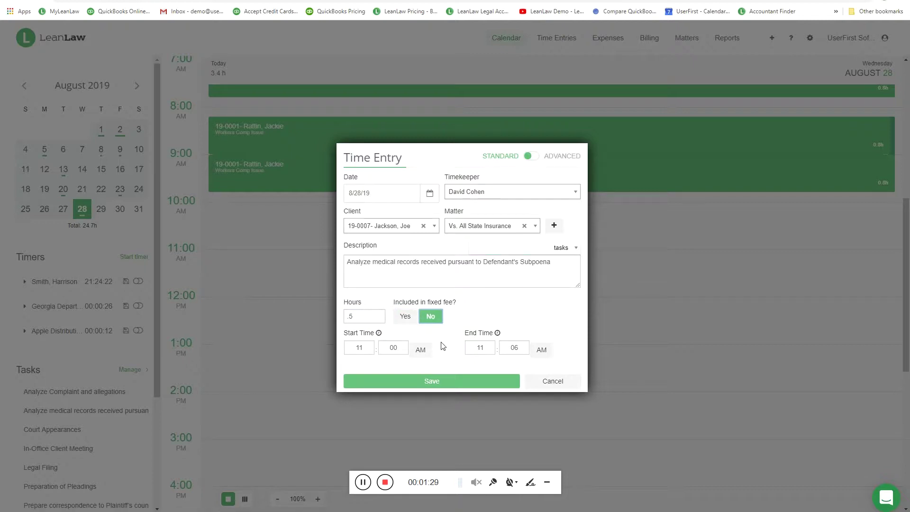
{"action": "left_click", "coordinate": [437, 383]}
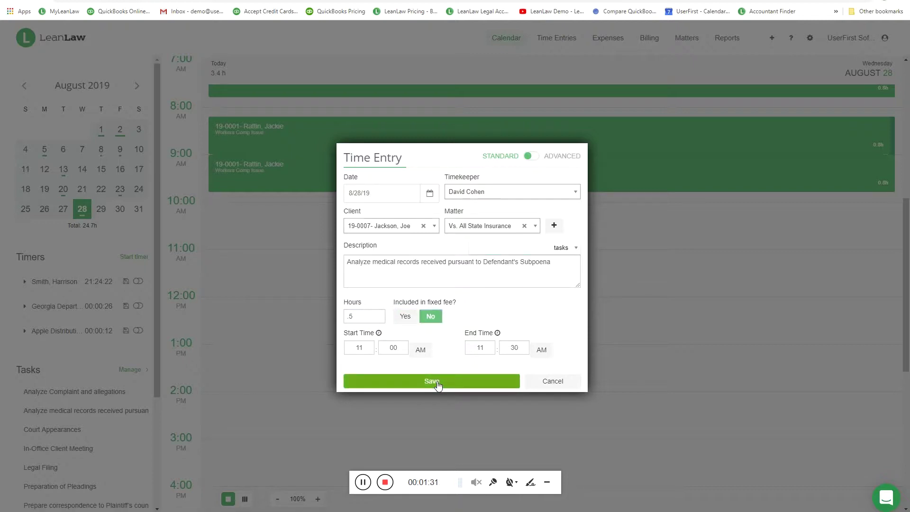
{"action": "left_click", "coordinate": [437, 383]}
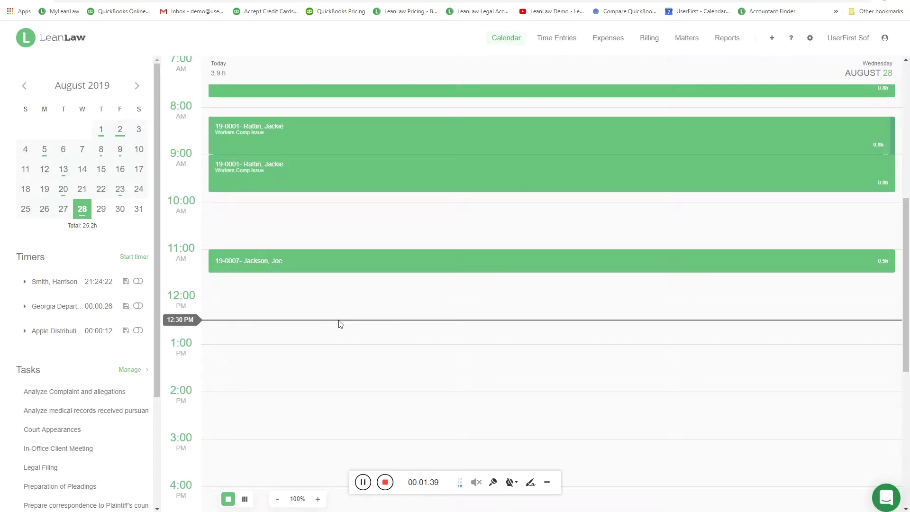
- Bring up the LeanLaw desktop widget and move it nearer the screen centre
{"action": "scroll", "coordinate": [340, 323], "scroll_direction": "up", "scroll_amount": 1}
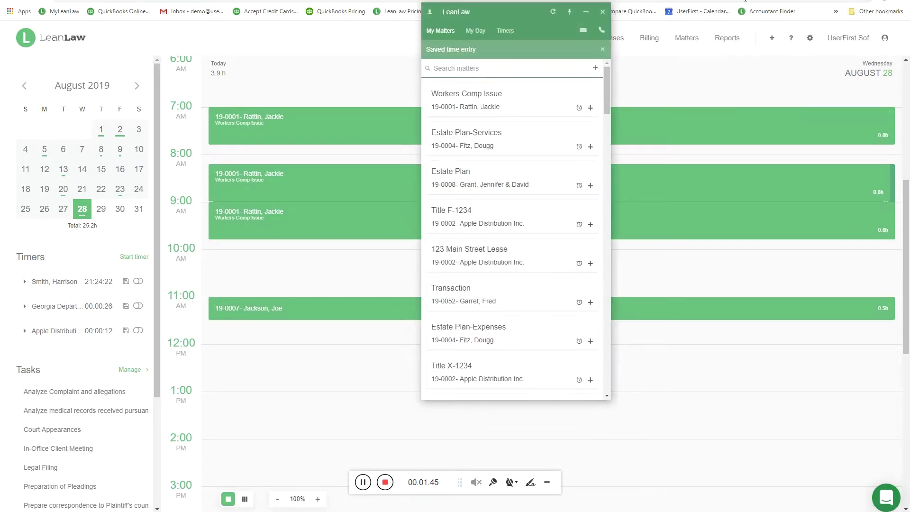
{"action": "key", "text": "super+d"}
{"action": "left_click_drag", "start_coordinate": [519, 4], "coordinate": [421, 32]}
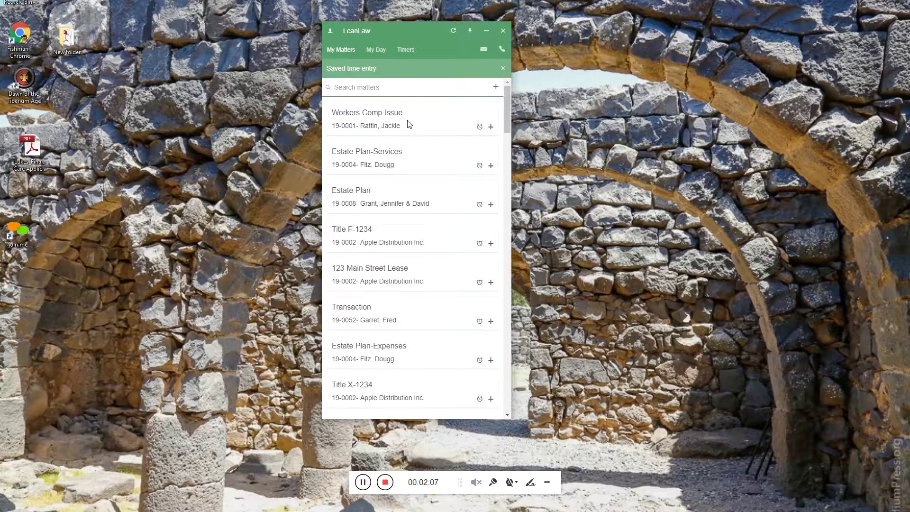
- Save a 1-hour In-Office Client Meeting entry on Workers Comp Issue dated August 27
{"action": "left_click", "coordinate": [491, 127]}
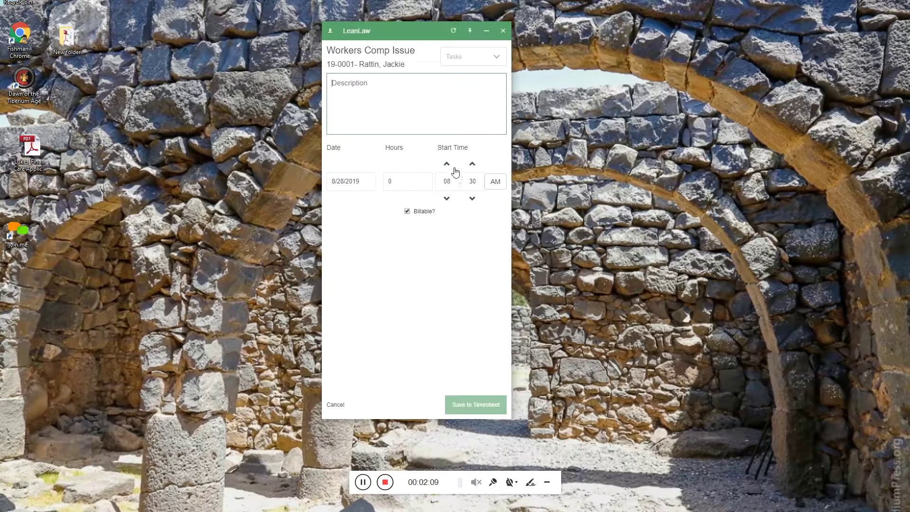
{"action": "left_click", "coordinate": [369, 182]}
{"action": "left_click", "coordinate": [391, 156]}
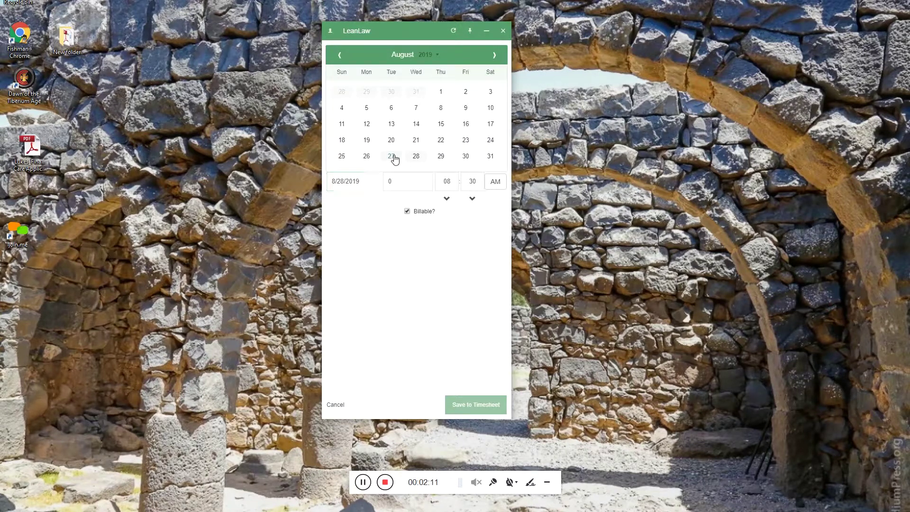
{"action": "left_click", "coordinate": [394, 181]}
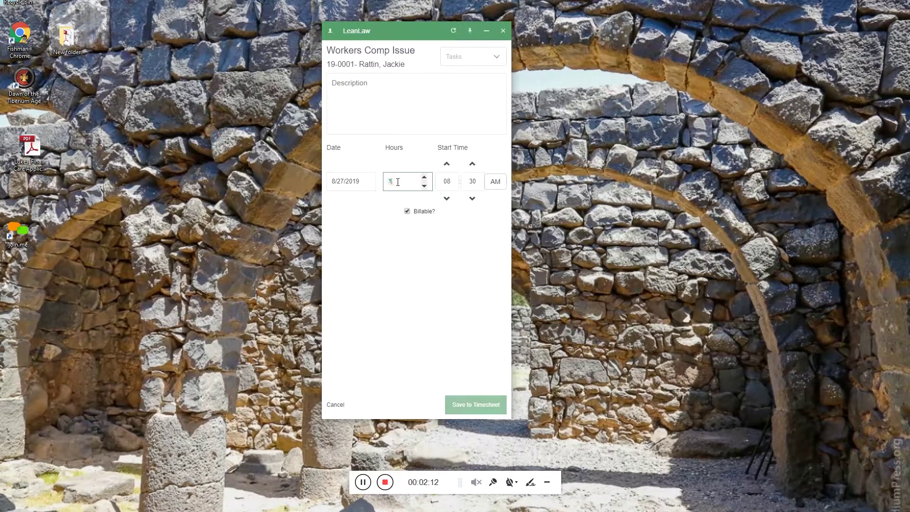
{"action": "left_click", "coordinate": [453, 57]}
{"action": "scroll", "coordinate": [469, 143], "scroll_direction": "down", "scroll_amount": 5}
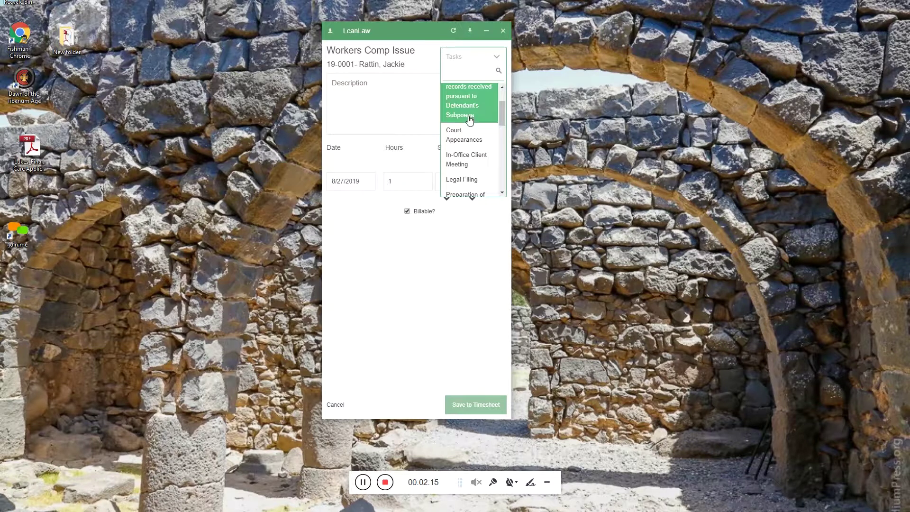
{"action": "left_click", "coordinate": [470, 161]}
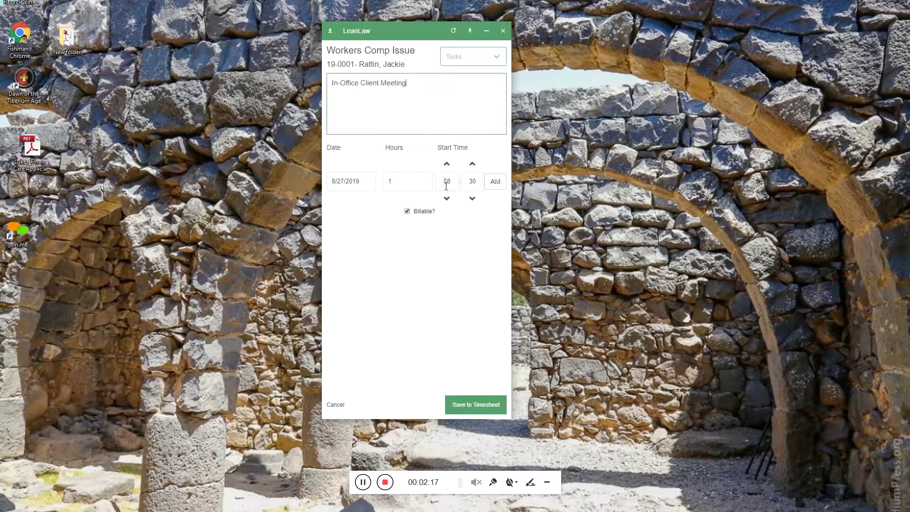
{"action": "left_click", "coordinate": [460, 404]}
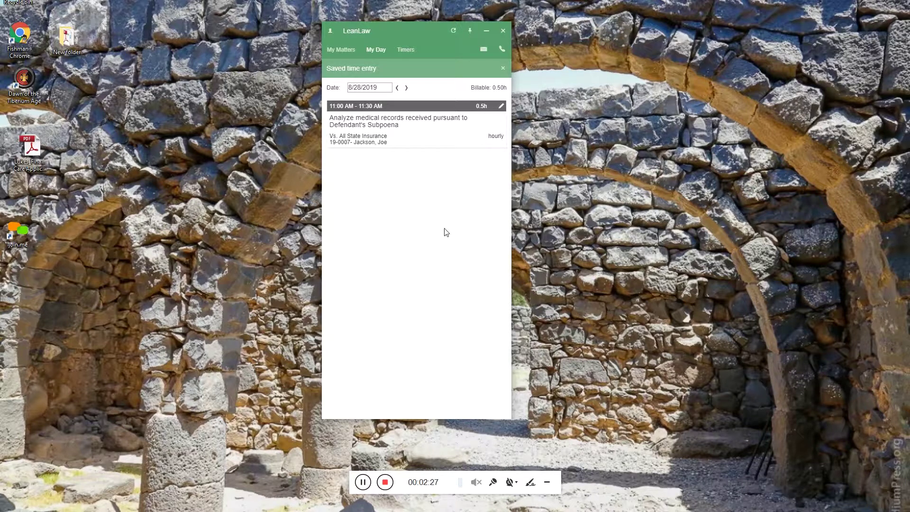
- Review the three saved timers, return to My Matters, minimize the widget, and return to the browser
{"action": "left_click", "coordinate": [406, 56]}
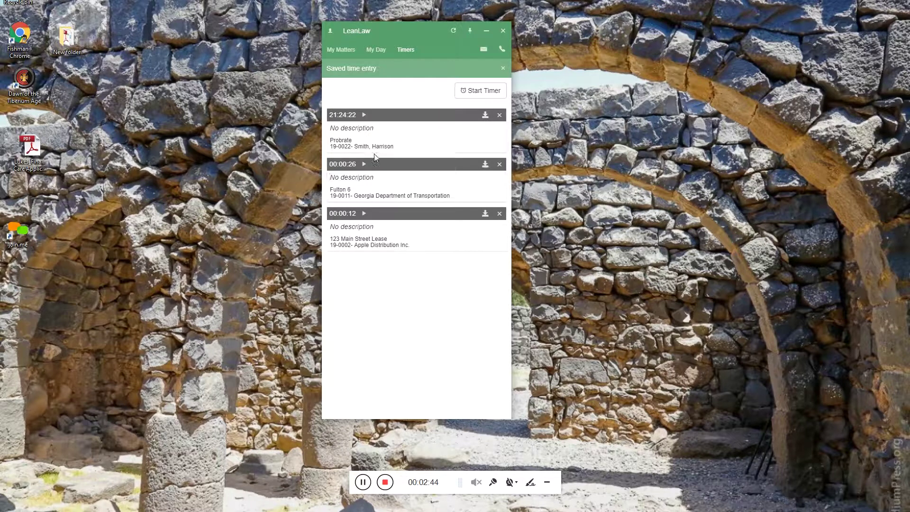
{"action": "left_click", "coordinate": [341, 50]}
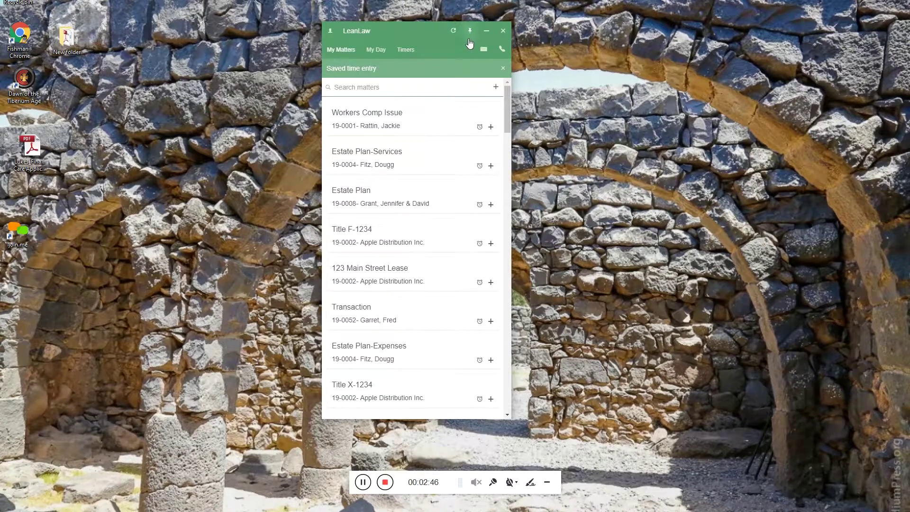
{"action": "left_click", "coordinate": [486, 30]}
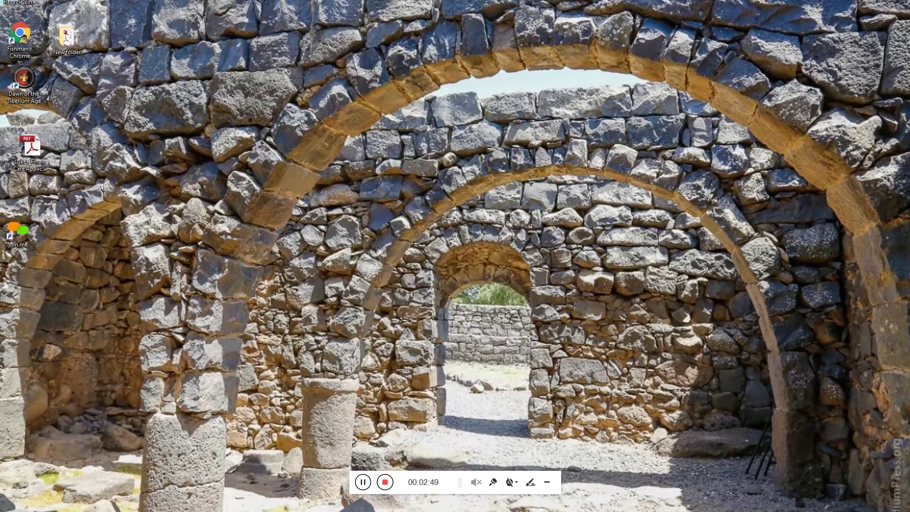
{"action": "key", "text": "alt+Tab"}
- Open Time Entries, showing this month's unbilled 5.80 h totaling $1,460.00
{"action": "left_click", "coordinate": [548, 39]}
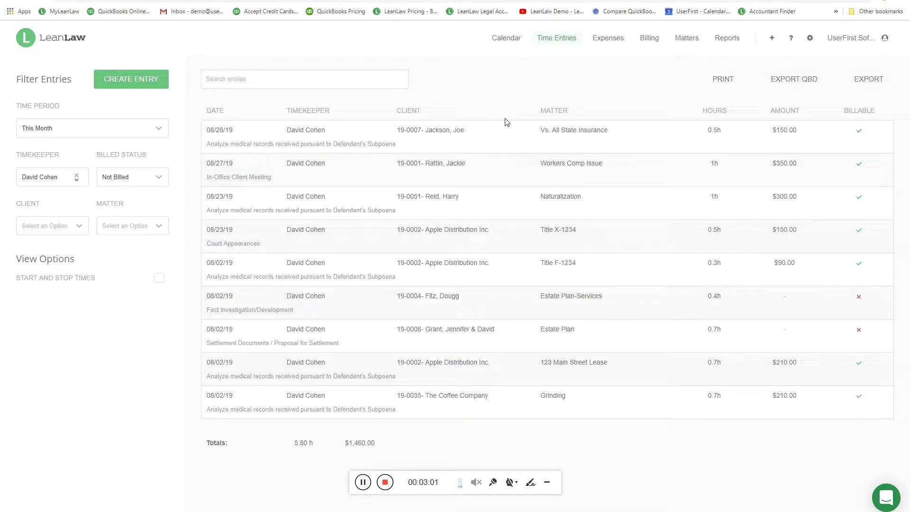
{"action": "mouse_move", "coordinate": [16, 79]}
{"action": "left_mouse_down"}
{"action": "mouse_move", "coordinate": [47, 79]}
{"action": "mouse_move", "coordinate": [19, 79]}
{"action": "left_mouse_up"}
- Start a new time entry on the Litigation matter with the interrogatories response task
{"action": "left_click", "coordinate": [124, 85]}
{"action": "left_click", "coordinate": [71, 179]}
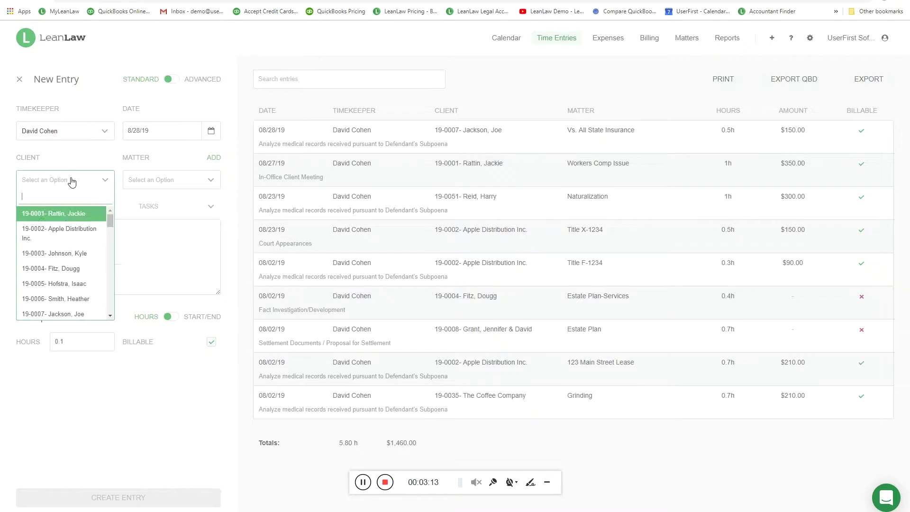
{"action": "left_click", "coordinate": [57, 285]}
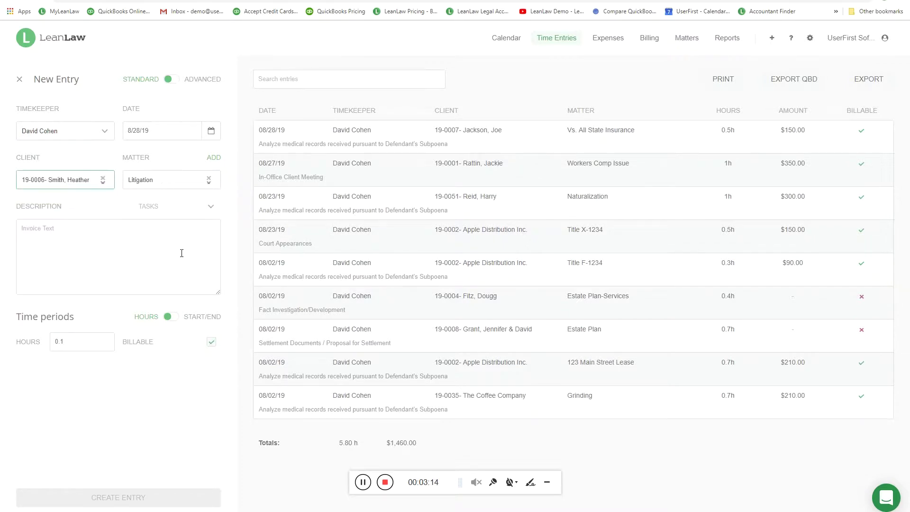
{"action": "left_click", "coordinate": [186, 208]}
{"action": "scroll", "coordinate": [183, 260], "scroll_direction": "down", "scroll_amount": 2}
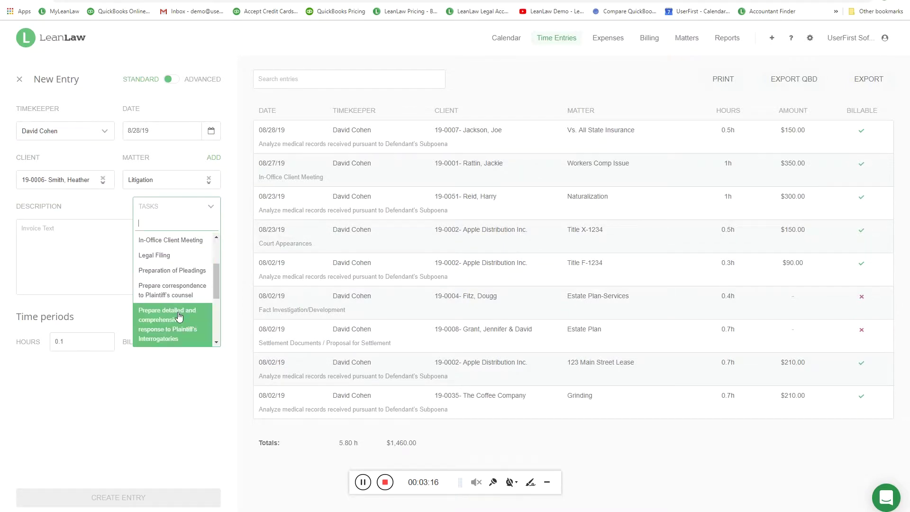
{"action": "left_click", "coordinate": [166, 327]}
- Set 0.5 hours dated 8/26/19, create the entry, and go to the Expenses list
{"action": "left_click", "coordinate": [62, 341]}
{"action": "type", "text": ".5"}
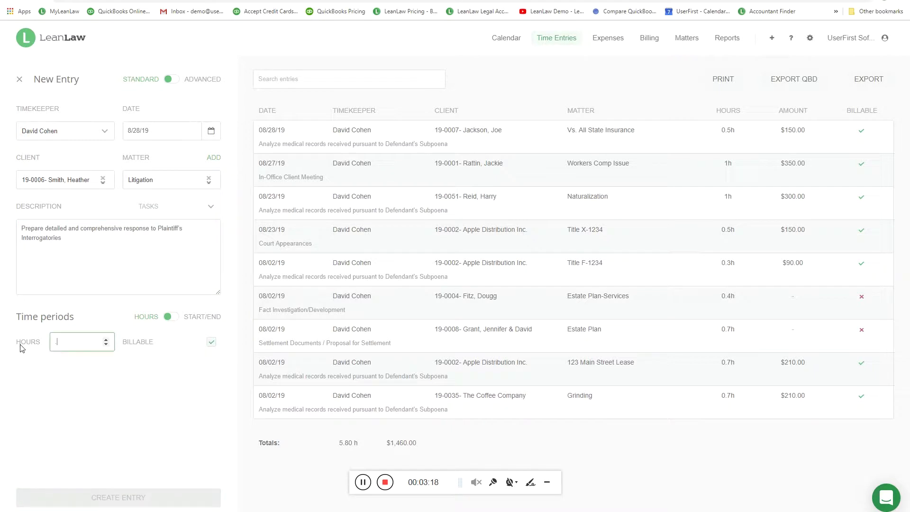
{"action": "left_click", "coordinate": [215, 141]}
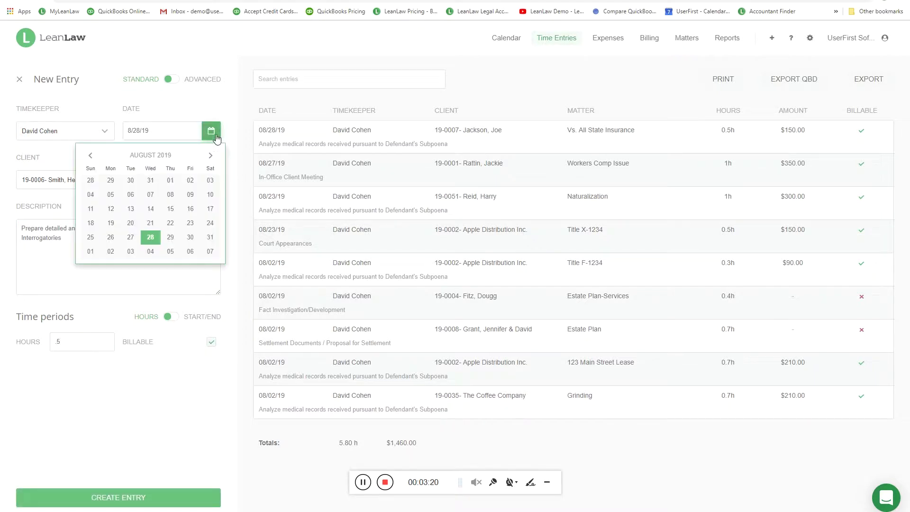
{"action": "left_click", "coordinate": [108, 237]}
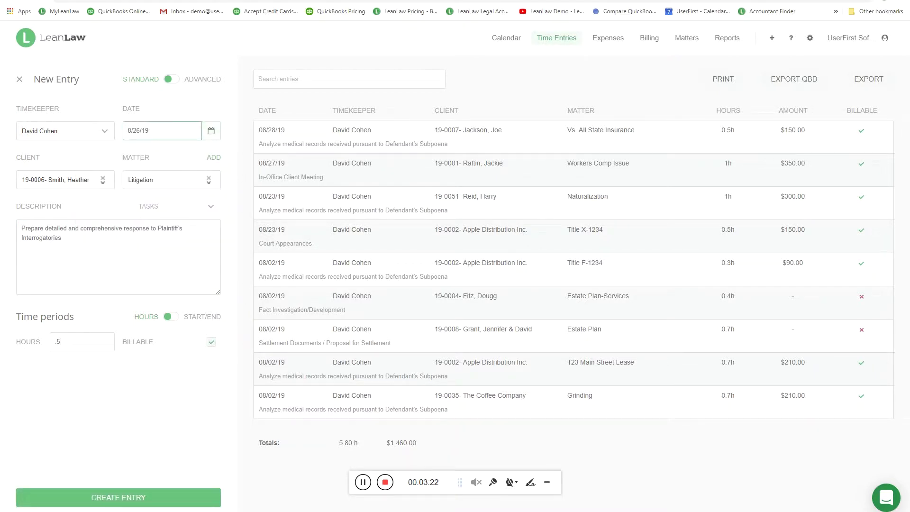
{"action": "left_click", "coordinate": [116, 497]}
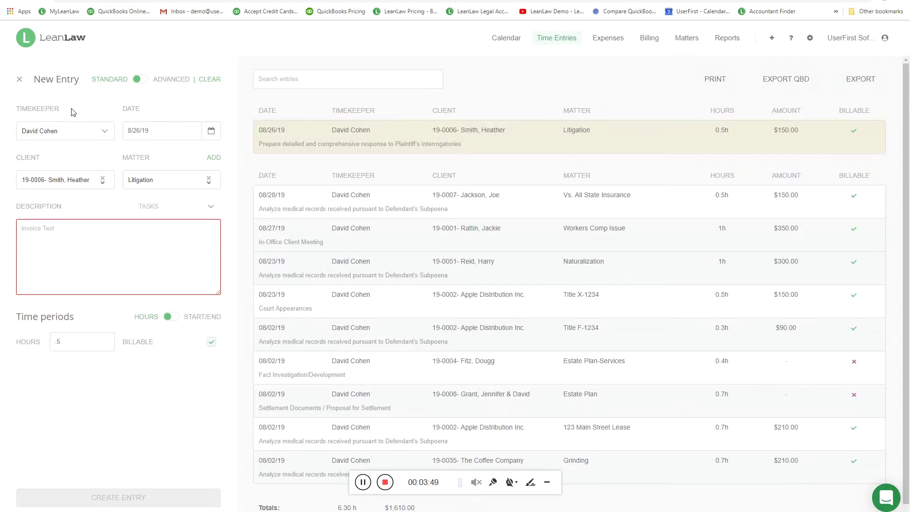
{"action": "left_click", "coordinate": [604, 40]}
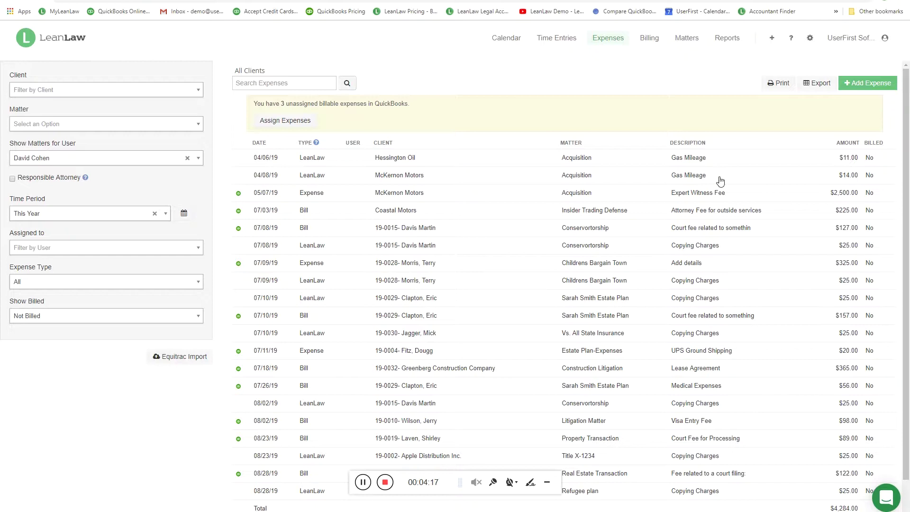
- Add a $25 Copying Charges expense to Vs. All State Insurance, then switch to QuickBooks
{"action": "left_click", "coordinate": [867, 82]}
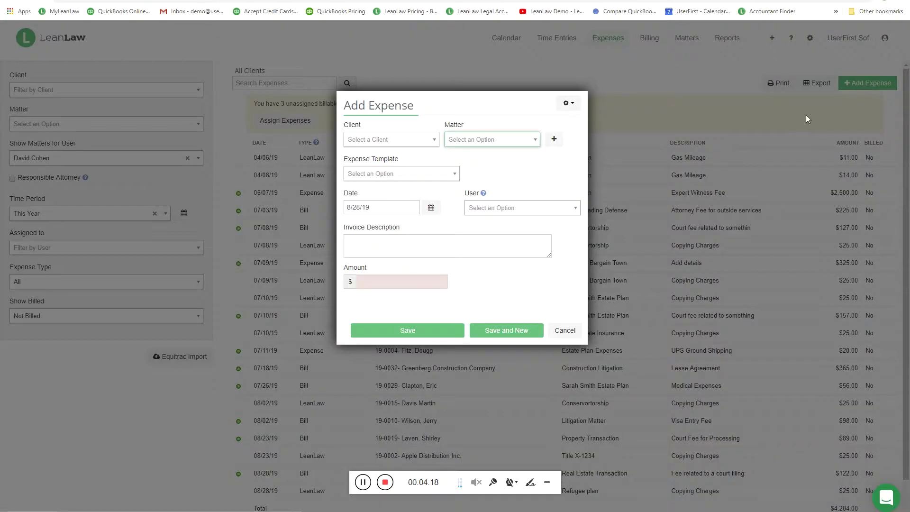
{"action": "left_click", "coordinate": [396, 141]}
{"action": "left_click", "coordinate": [407, 244]}
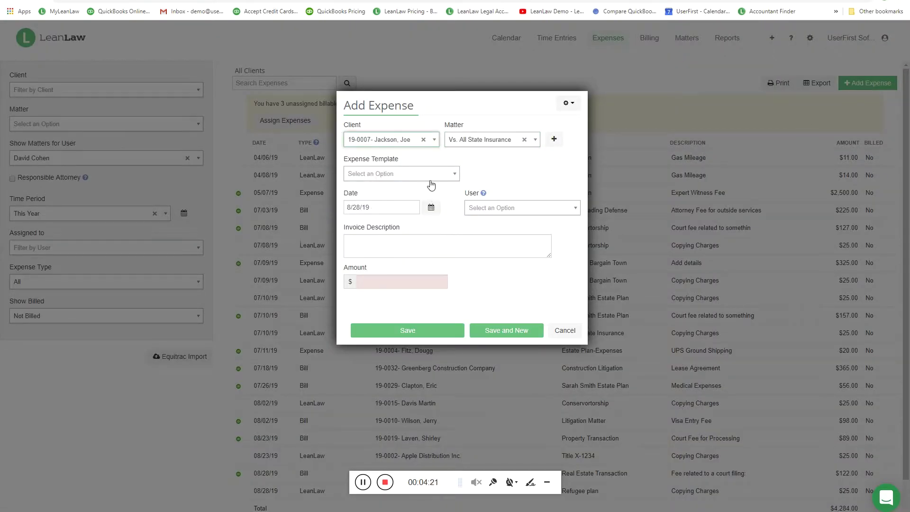
{"action": "left_click", "coordinate": [428, 175]}
{"action": "left_click", "coordinate": [426, 214]}
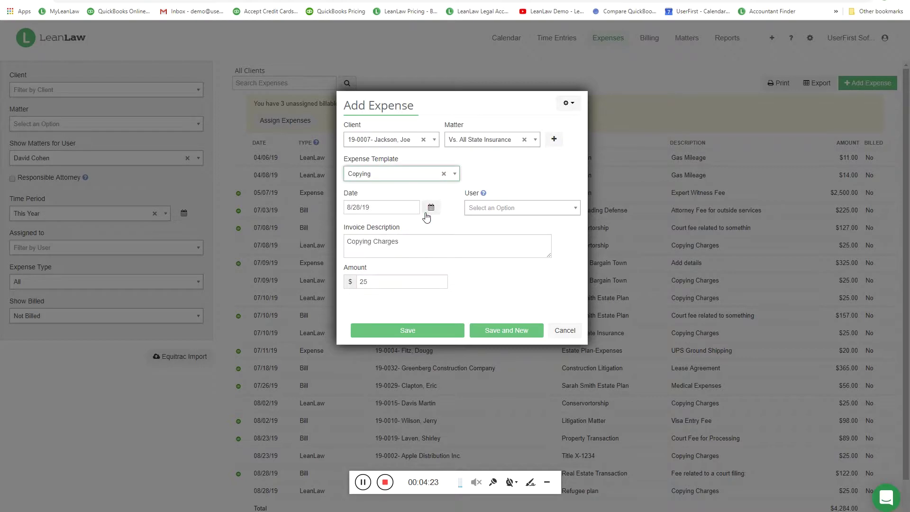
{"action": "left_click", "coordinate": [416, 330]}
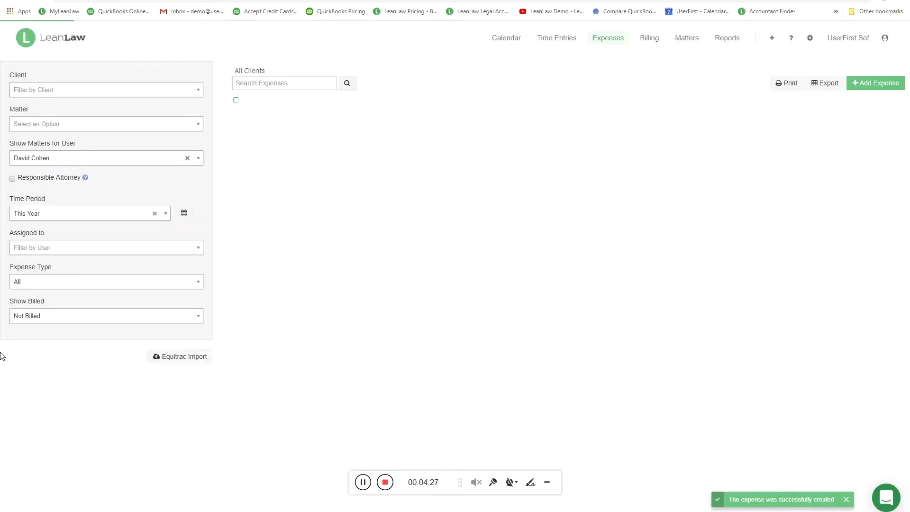
{"action": "key", "text": "ctrl+Tab"}
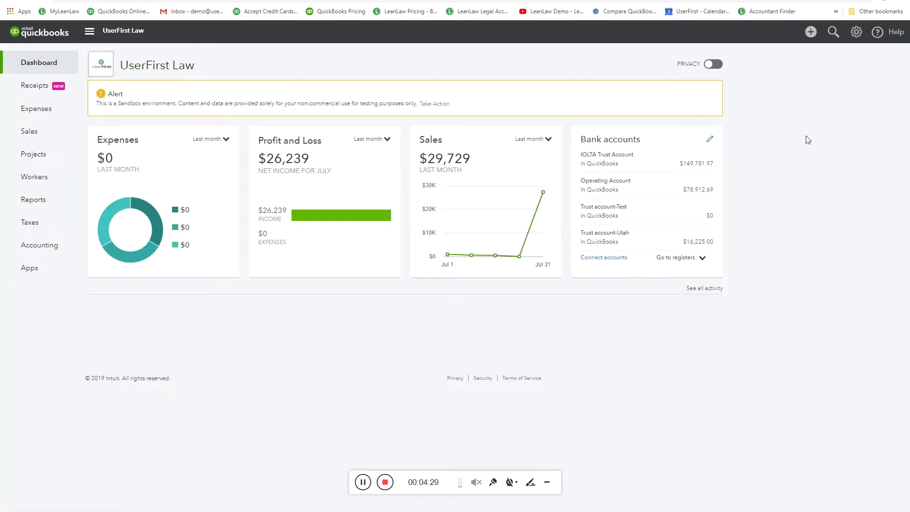
- Start a new QuickBooks bill with State Superior Court as the vendor
{"action": "left_click", "coordinate": [811, 33]}
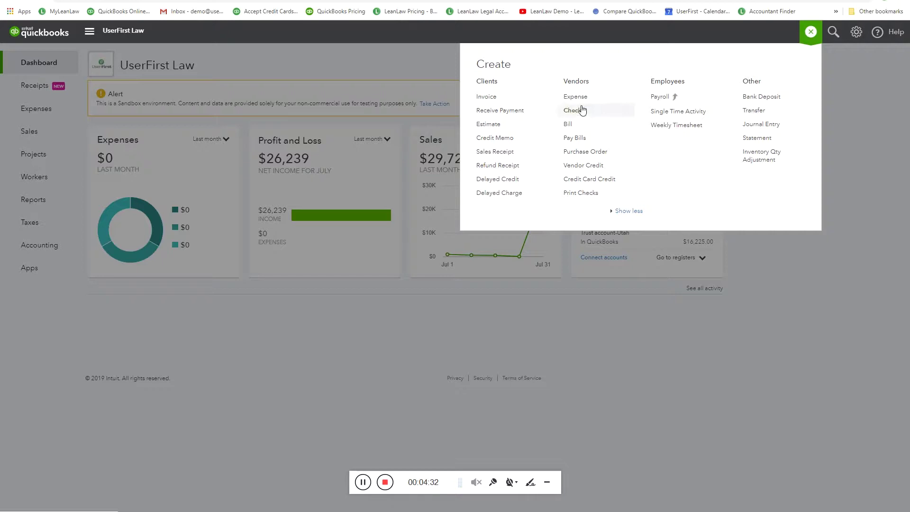
{"action": "left_click", "coordinate": [568, 124]}
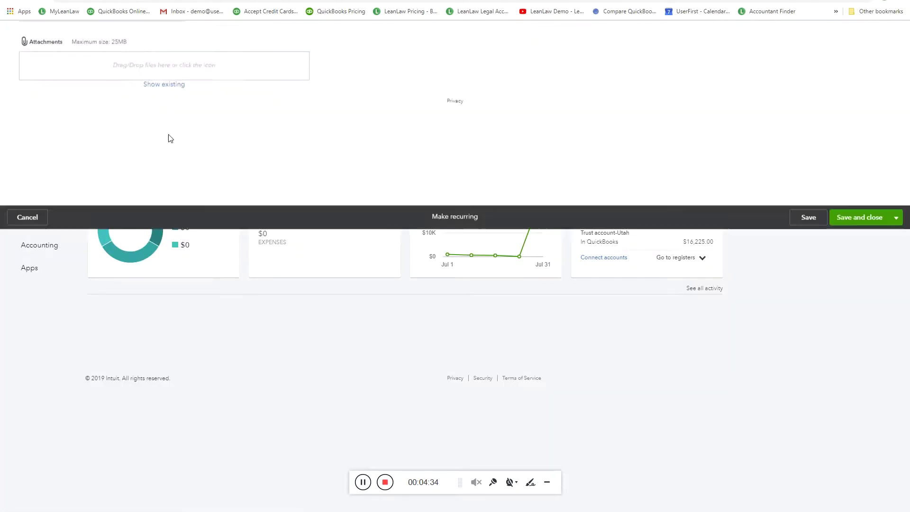
{"action": "left_click", "coordinate": [122, 81]}
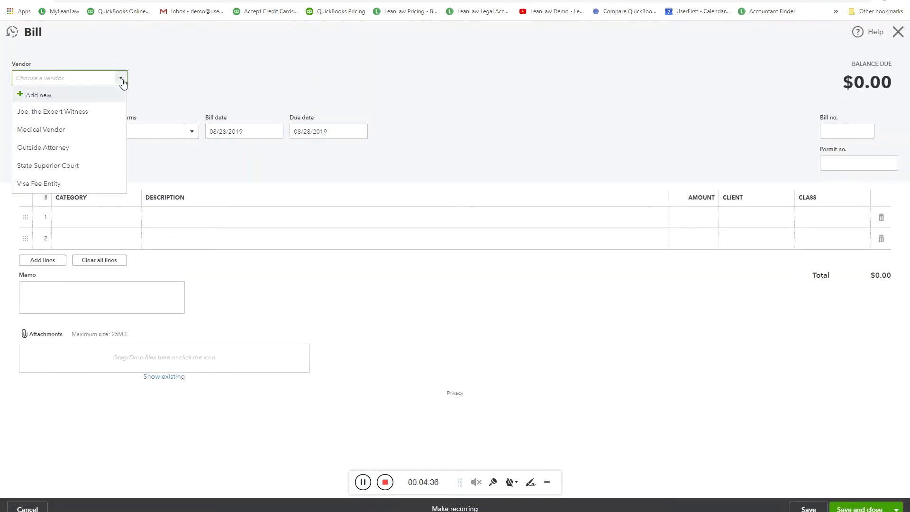
{"action": "left_click", "coordinate": [81, 165]}
{"action": "left_click", "coordinate": [117, 218]}
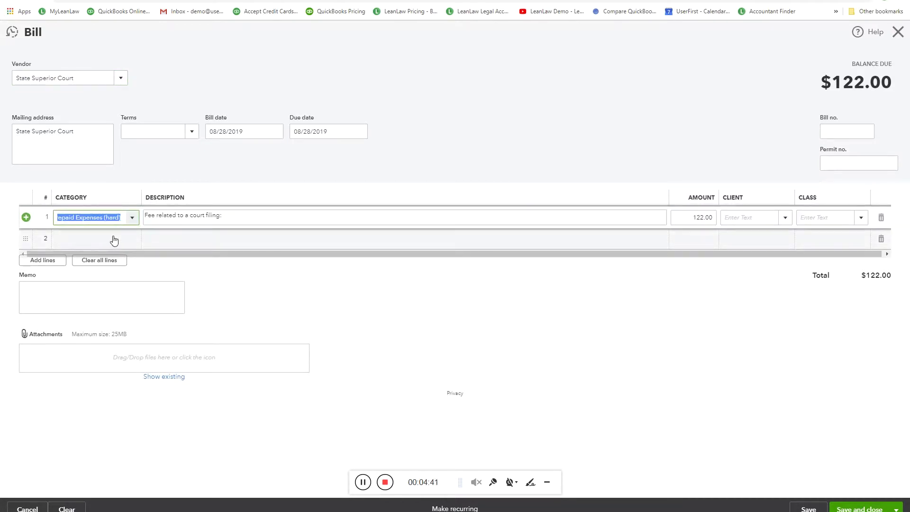
{"action": "left_click", "coordinate": [260, 219]}
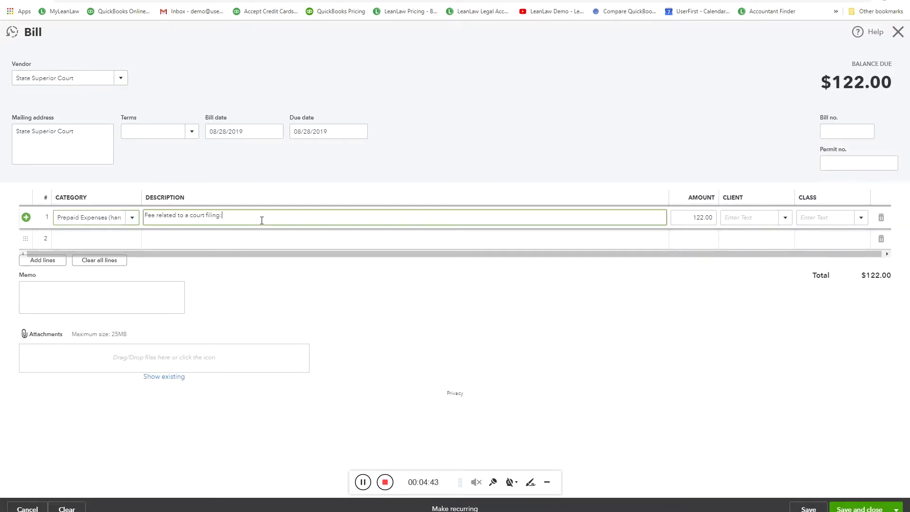
- Set the court filing fee line to $125.00, assign it to the client, and save the bill
{"action": "left_click", "coordinate": [692, 216]}
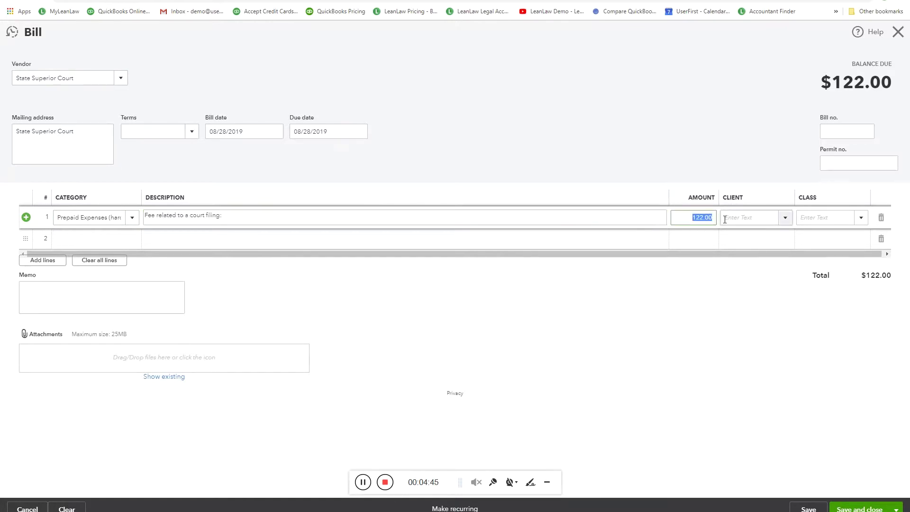
{"action": "type", "text": "125"}
{"action": "left_click", "coordinate": [784, 220]}
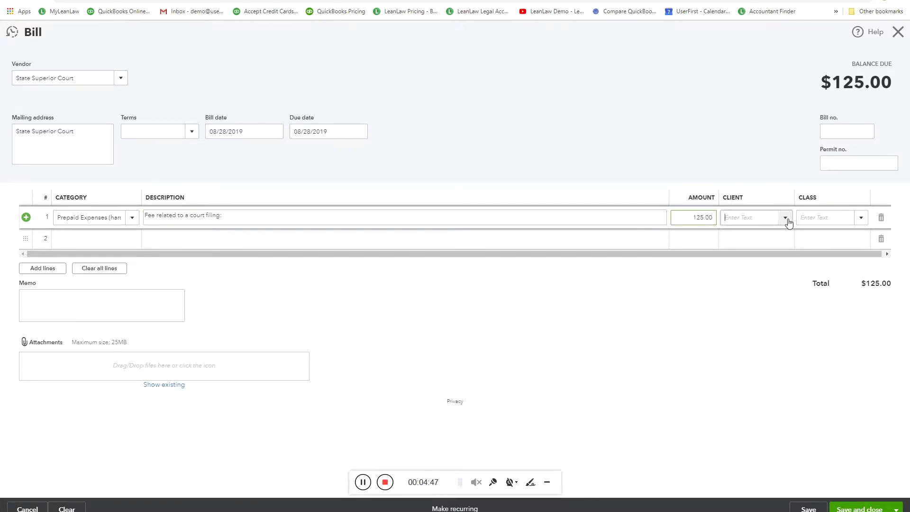
{"action": "scroll", "coordinate": [739, 308], "scroll_direction": "down", "scroll_amount": 3}
{"action": "left_click", "coordinate": [725, 342]}
{"action": "left_click", "coordinate": [859, 508]}
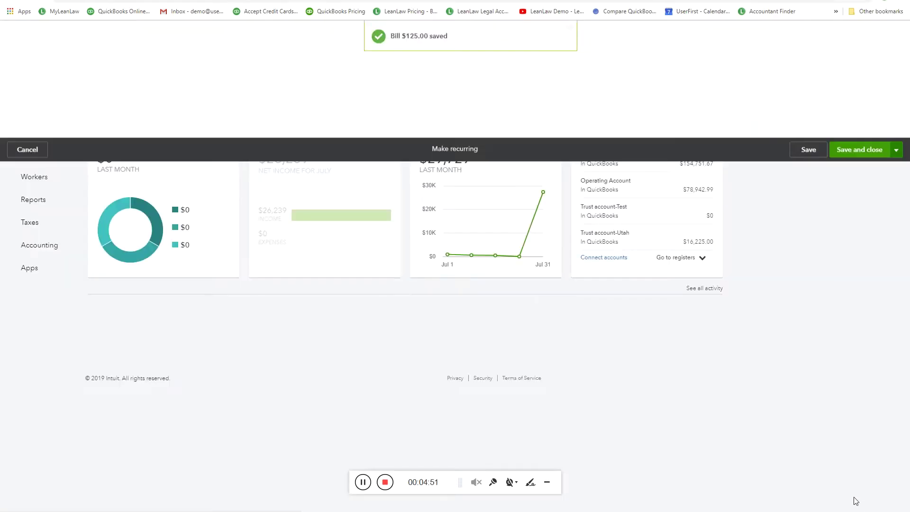
- Reload LeanLaw's expenses to show the synced $125.00 court filing bill, totaling $4,434.00
{"action": "left_click", "coordinate": [102, 3]}
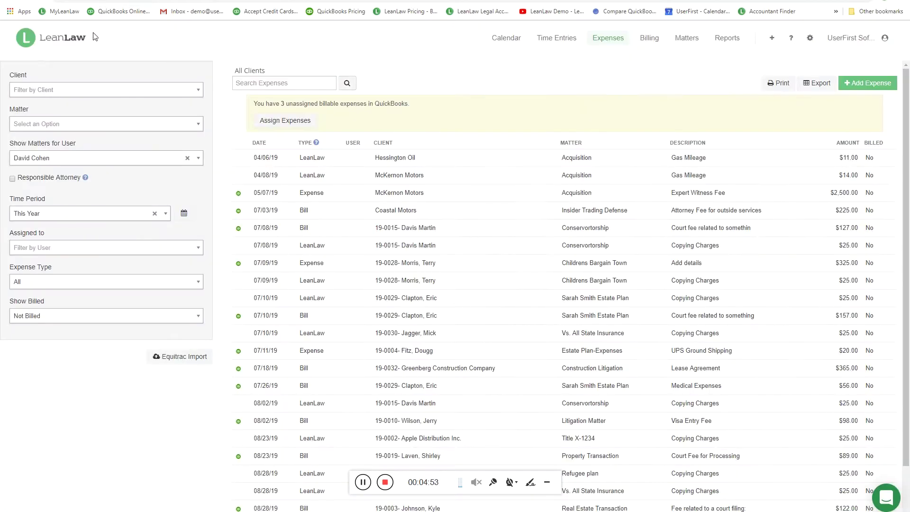
{"action": "left_click", "coordinate": [47, 10]}
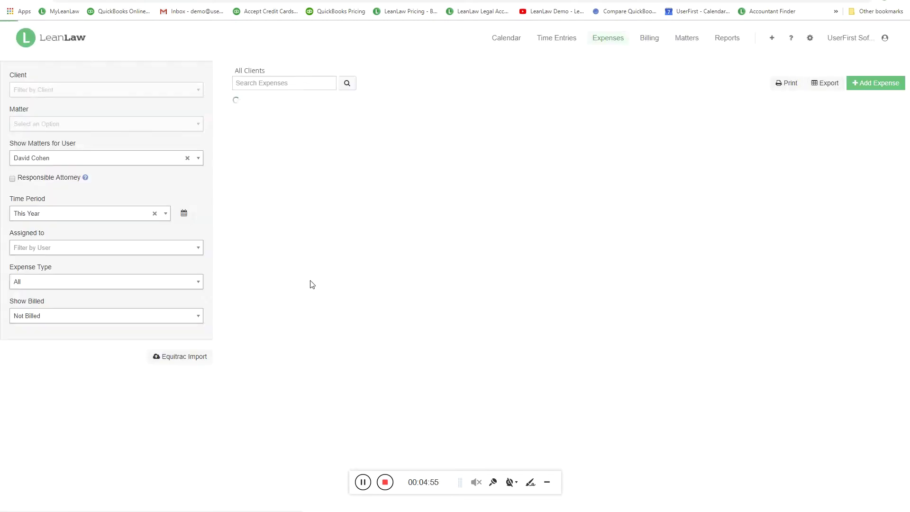
{"action": "scroll", "coordinate": [339, 256], "scroll_direction": "down", "scroll_amount": 2}
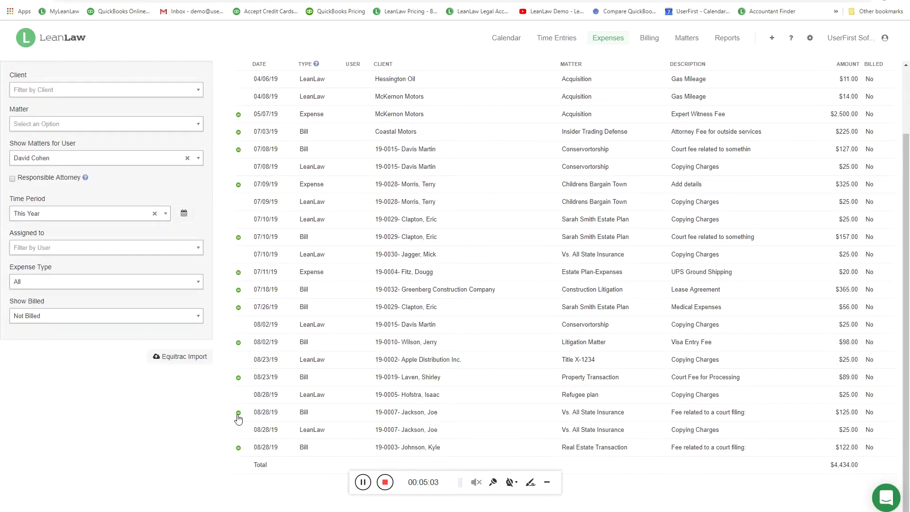
{"action": "scroll", "coordinate": [238, 418], "scroll_direction": "up", "scroll_amount": 2}
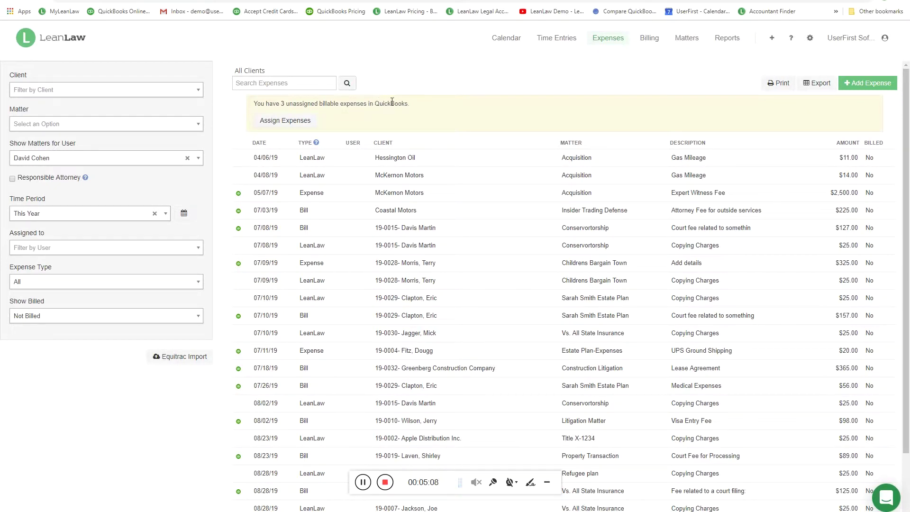
{"action": "left_click", "coordinate": [305, 125]}
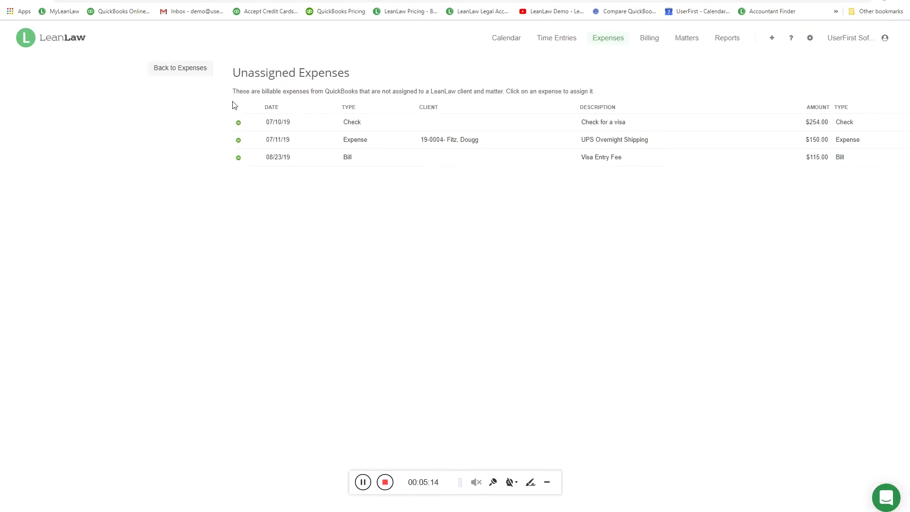
{"action": "left_click", "coordinate": [158, 71]}
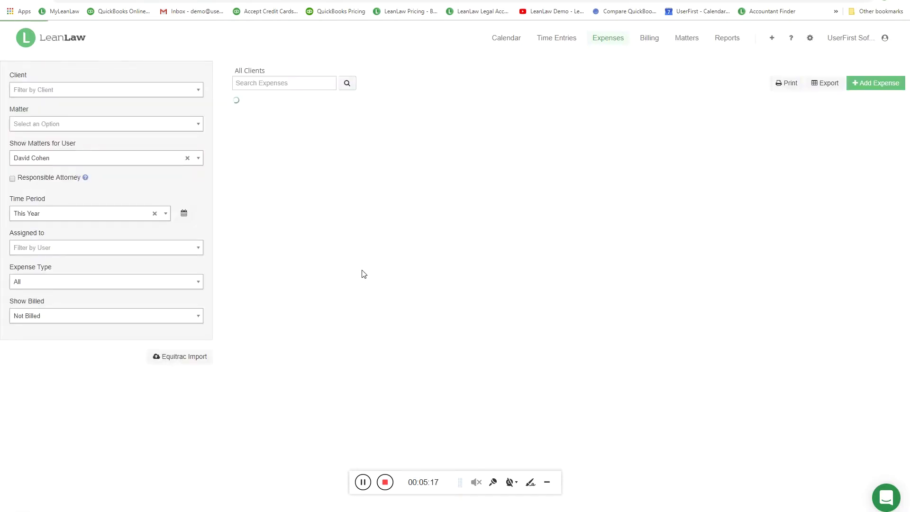
{"action": "left_click_drag", "start_coordinate": [280, 103], "coordinate": [417, 105]}
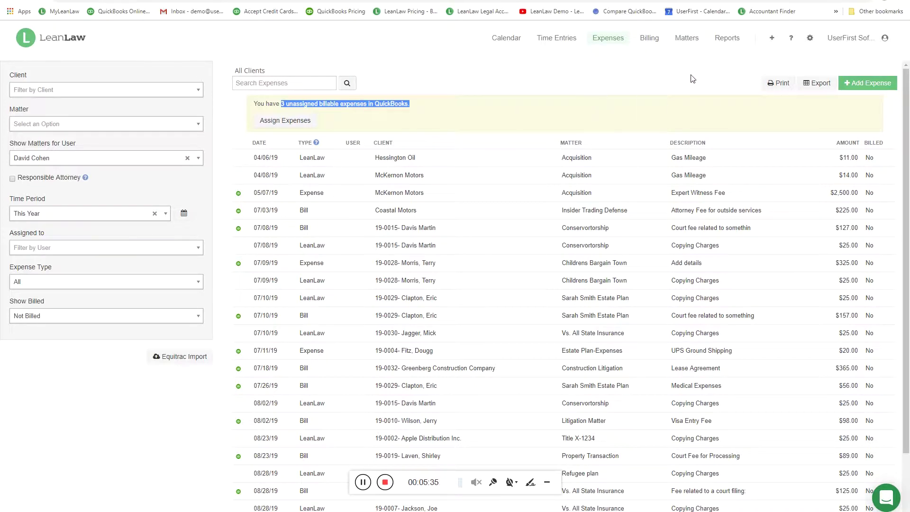
- Go to Billing > Trust Account and open a blank Record Deposit to Trust Account form
{"action": "left_click", "coordinate": [657, 42]}
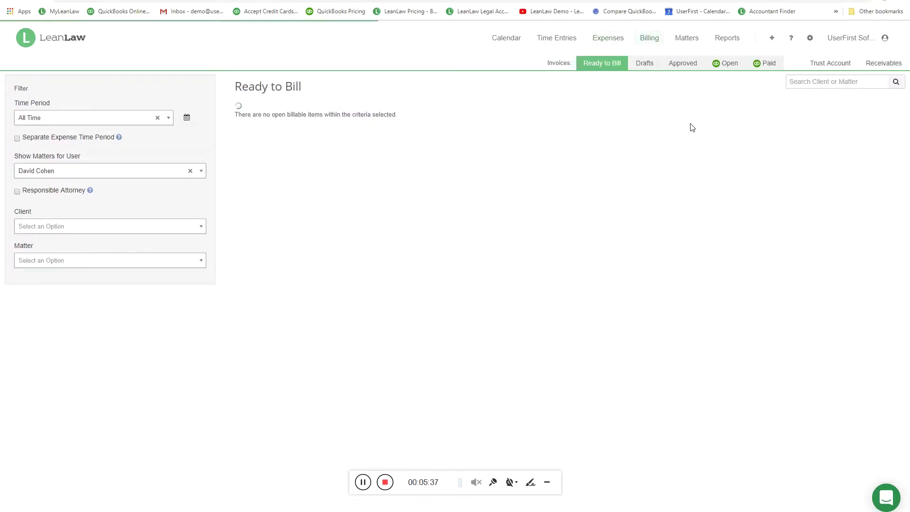
{"action": "left_click", "coordinate": [822, 63]}
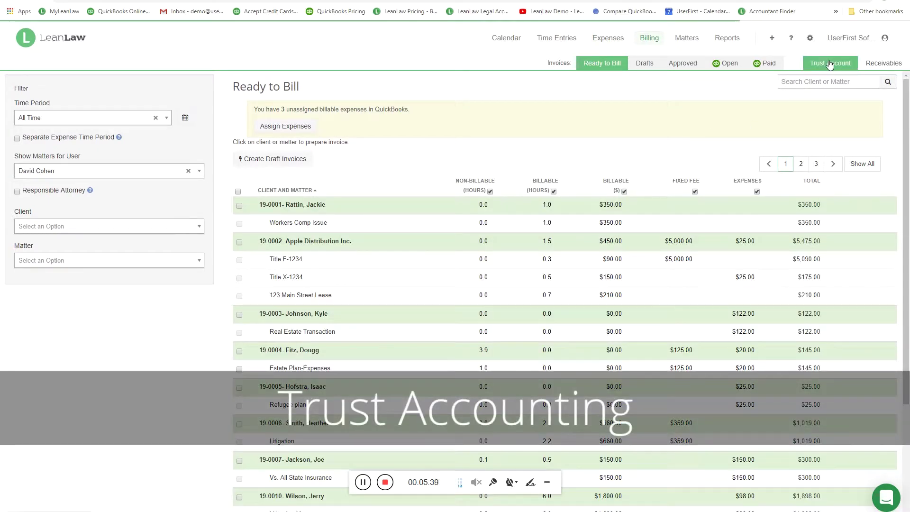
{"action": "left_click", "coordinate": [771, 38]}
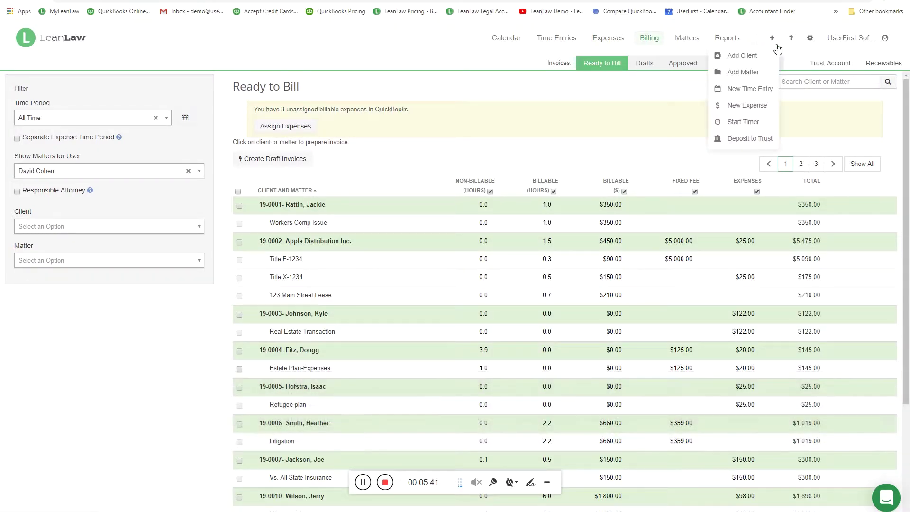
{"action": "left_click", "coordinate": [756, 140]}
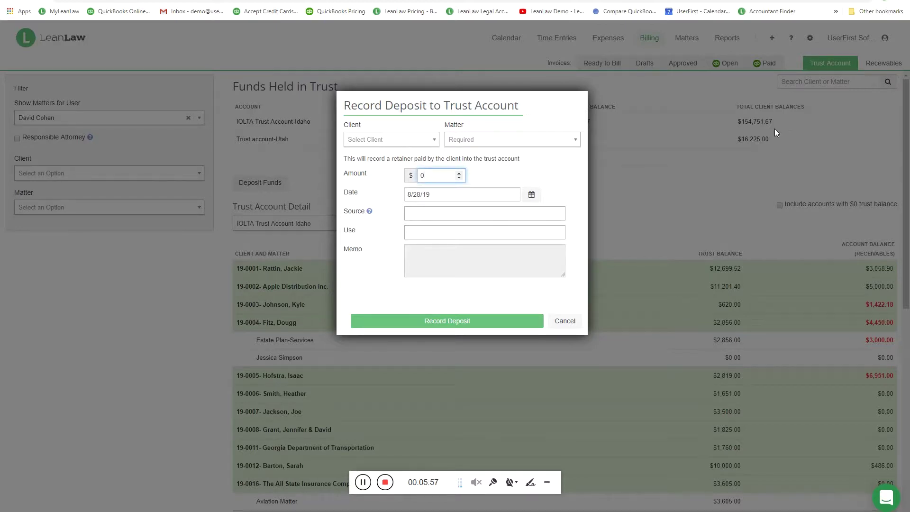
{"action": "left_click", "coordinate": [398, 140]}
{"action": "left_click", "coordinate": [398, 246]}
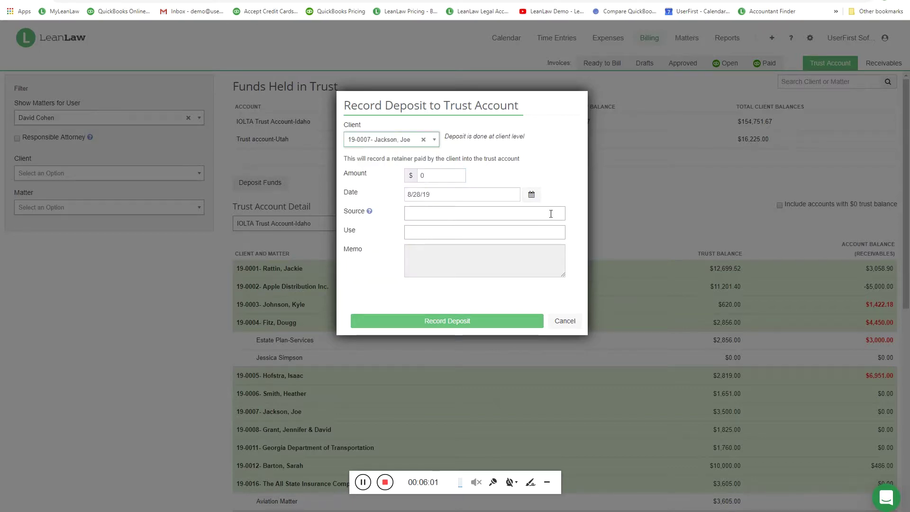
{"action": "left_click", "coordinate": [438, 175]}
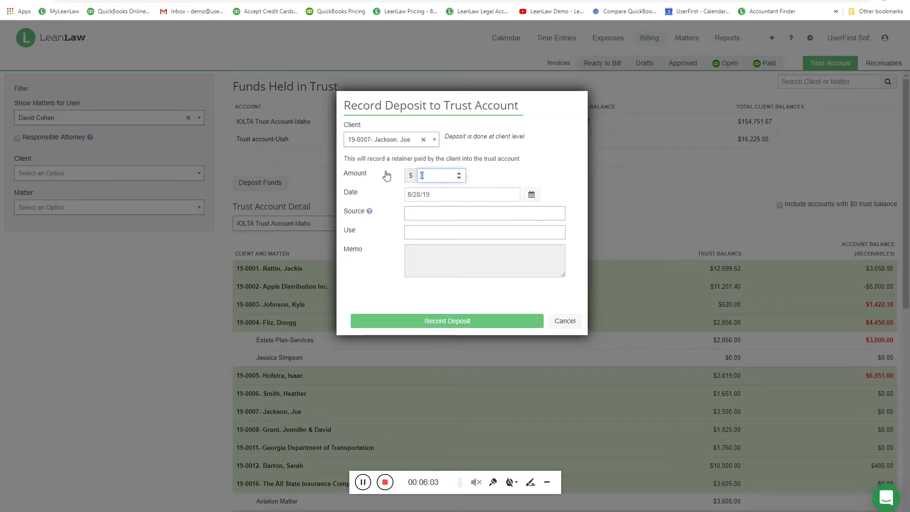
{"action": "type", "text": "2500"}
{"action": "right_click", "coordinate": [385, 171]}
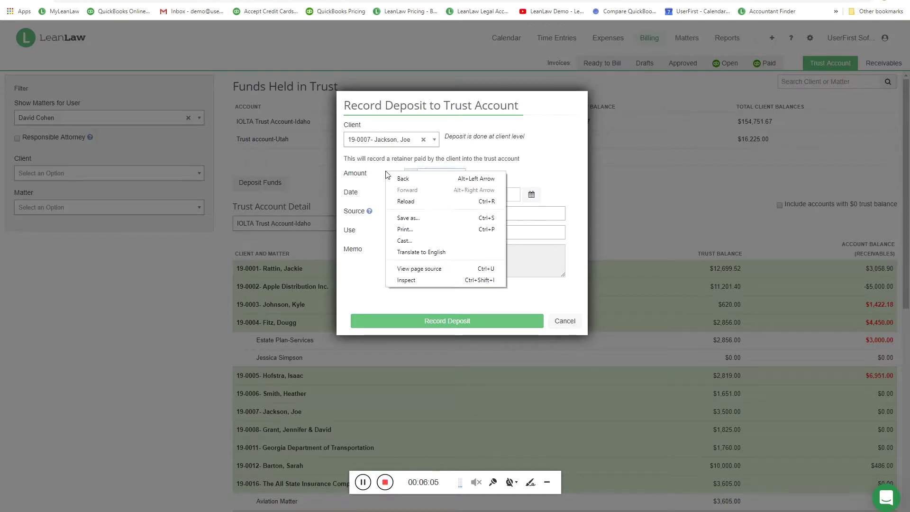
{"action": "left_click", "coordinate": [533, 197]}
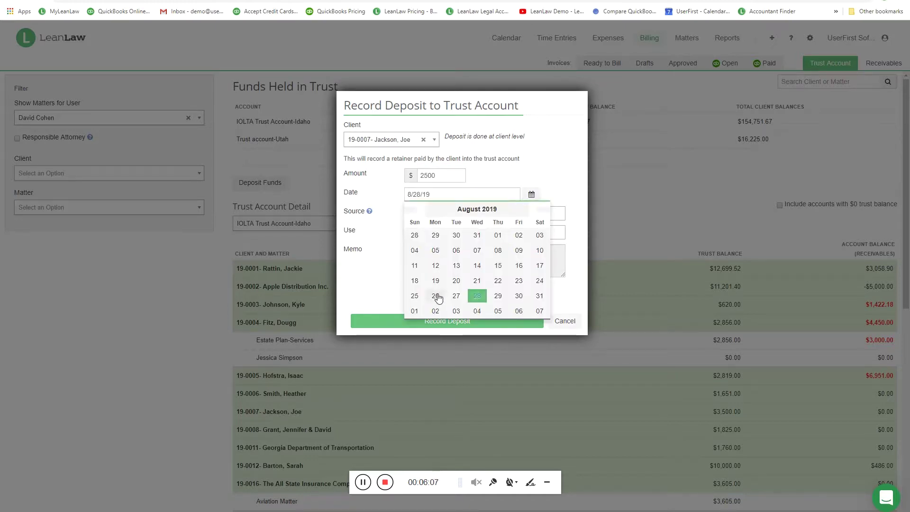
{"action": "left_click", "coordinate": [435, 297]}
- Set Source to 'Jackson check#124' and Use to 'Legal services', then record the deposit
{"action": "left_click", "coordinate": [430, 212]}
{"action": "type", "text": "Jackson"}
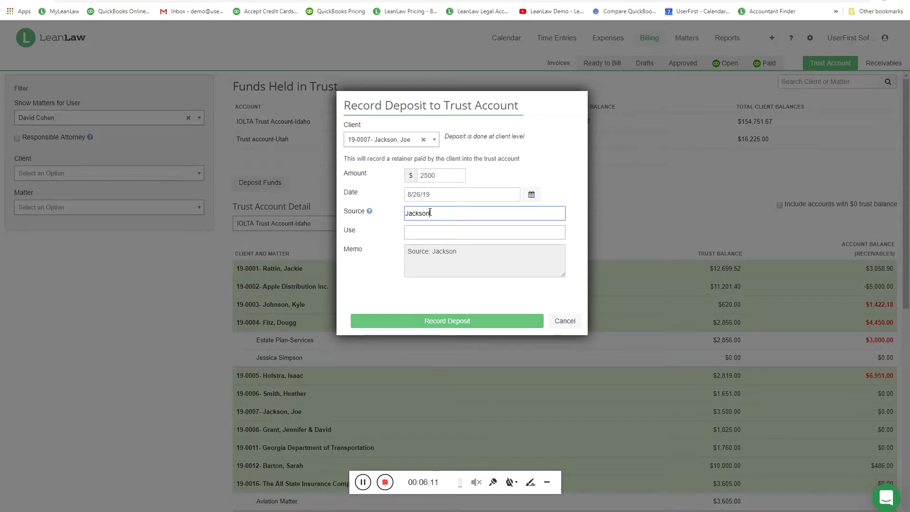
{"action": "type", "text": " check#124"}
{"action": "left_click", "coordinate": [496, 238]}
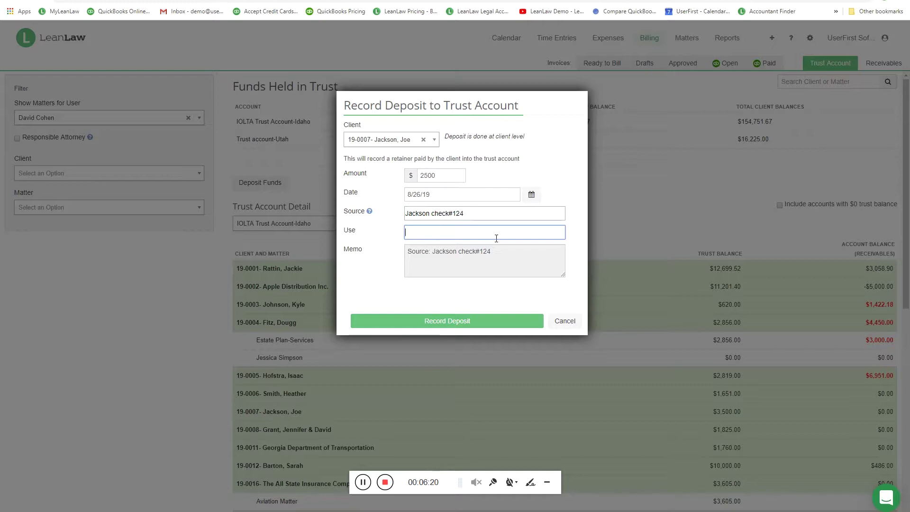
{"action": "type", "text": "Legal services"}
{"action": "left_click", "coordinate": [456, 325]}
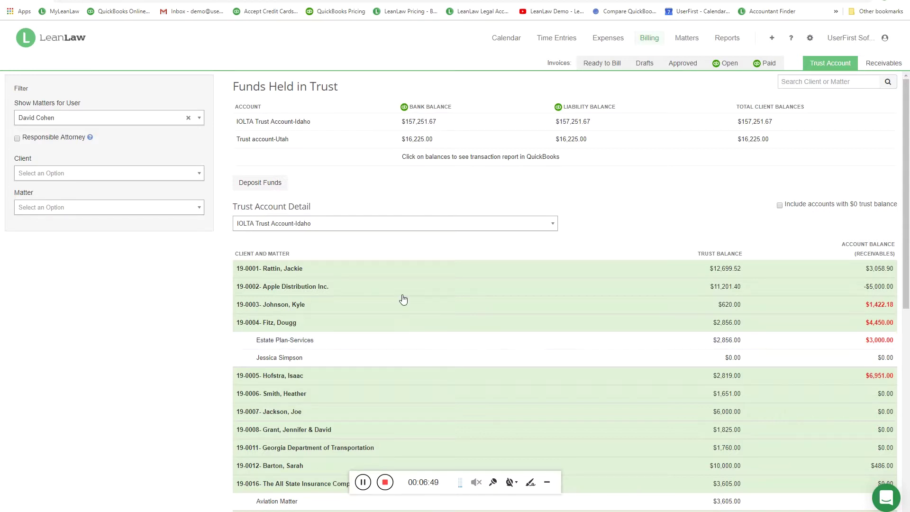
- Scroll through the Trust Account Detail table to check Jackson's updated $6,000.00 balance
{"action": "scroll", "coordinate": [295, 223], "scroll_direction": "down", "scroll_amount": 3}
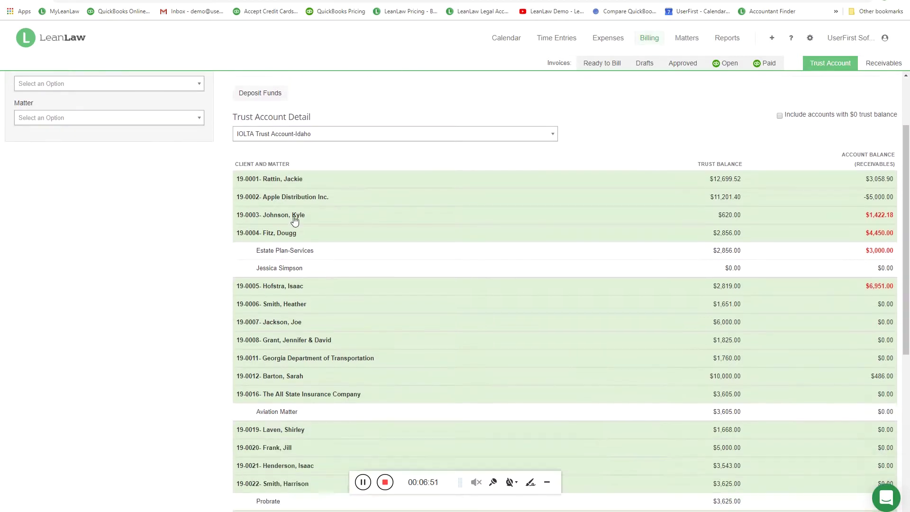
{"action": "scroll", "coordinate": [295, 226], "scroll_direction": "down", "scroll_amount": 4}
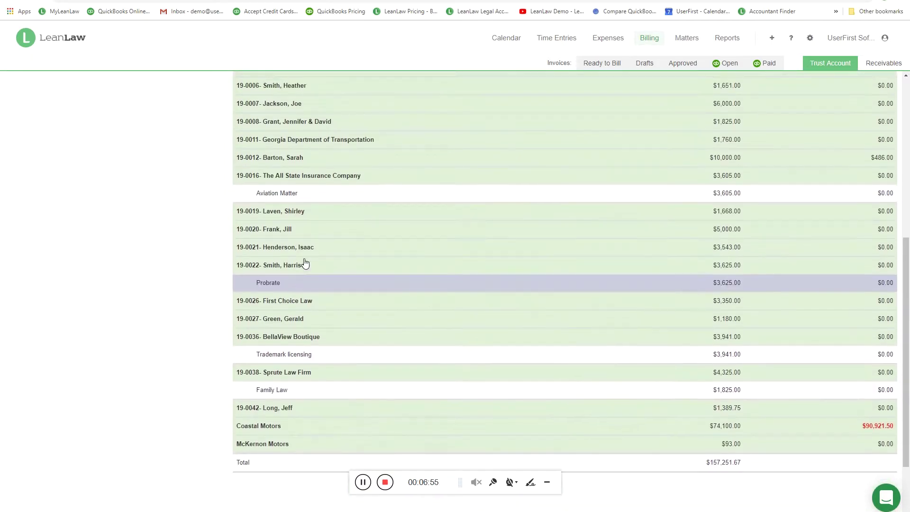
{"action": "scroll", "coordinate": [304, 262], "scroll_direction": "up", "scroll_amount": 3}
{"action": "scroll", "coordinate": [307, 264], "scroll_direction": "up", "scroll_amount": 1}
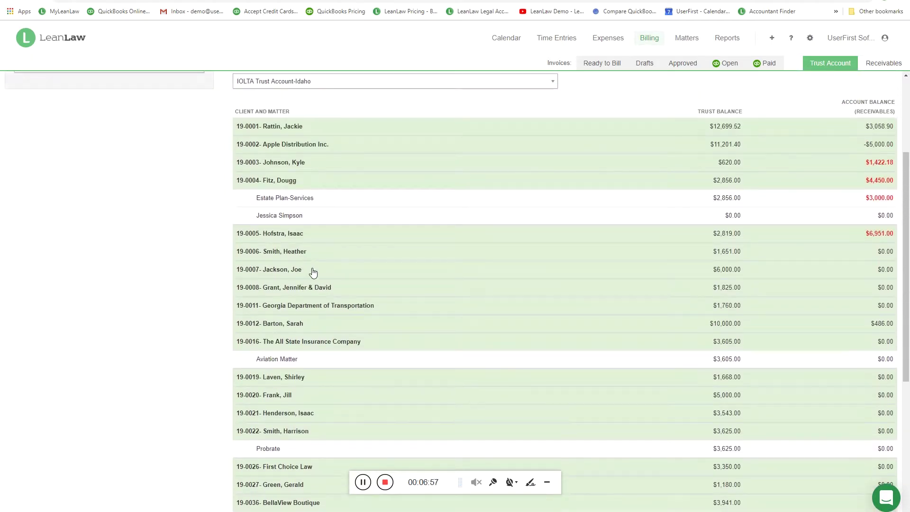
{"action": "left_click", "coordinate": [313, 271]}
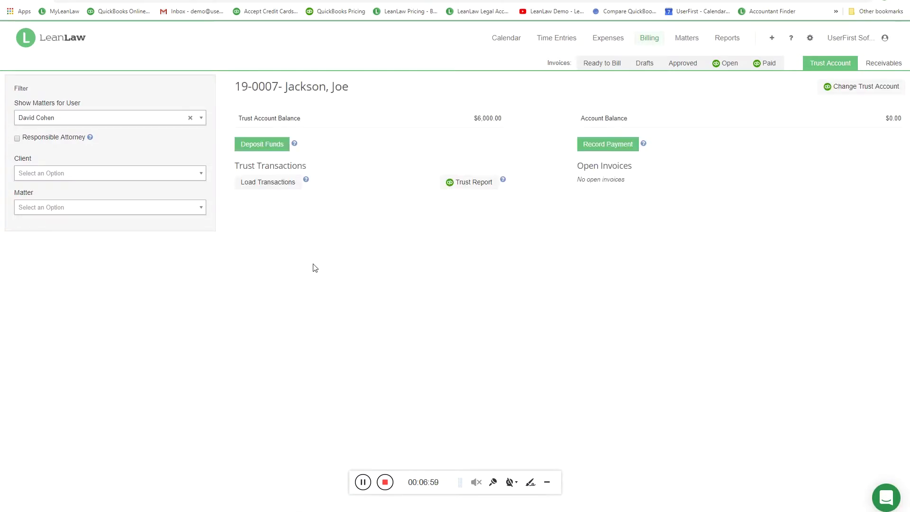
{"action": "left_click_drag", "start_coordinate": [473, 118], "coordinate": [502, 123]}
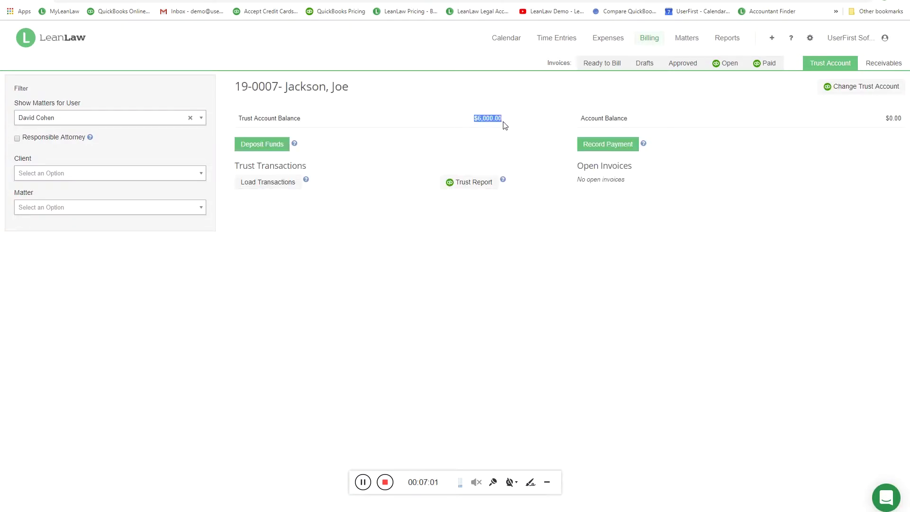
{"action": "left_click", "coordinate": [284, 185]}
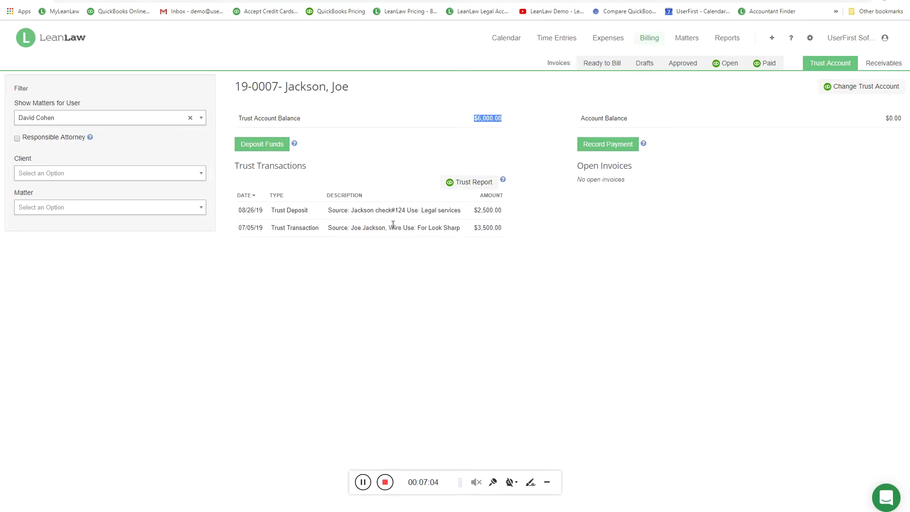
{"action": "left_click_drag", "start_coordinate": [263, 231], "coordinate": [238, 228]}
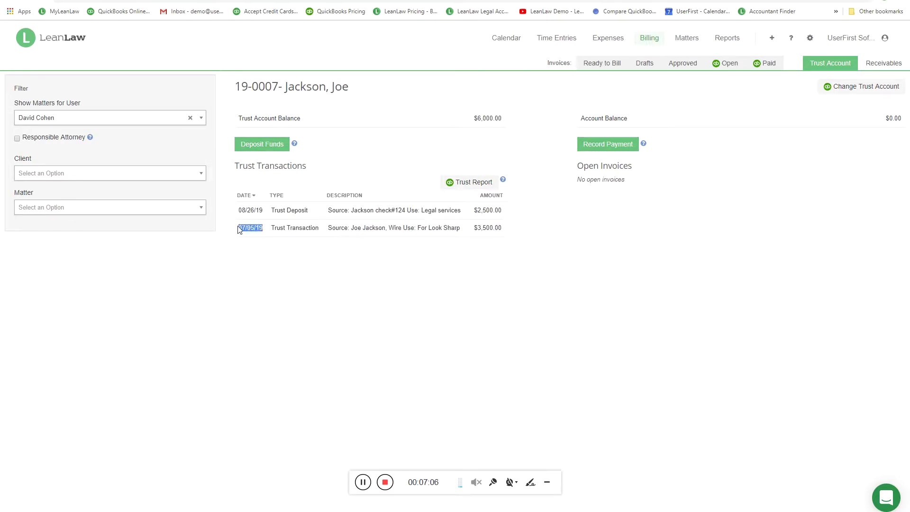
{"action": "left_click_drag", "start_coordinate": [475, 209], "coordinate": [470, 276]}
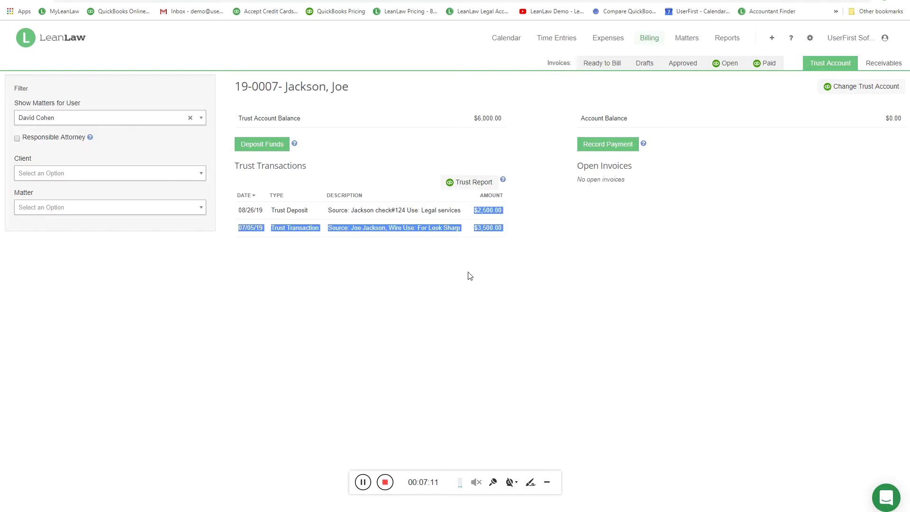
{"action": "left_click", "coordinate": [469, 276]}
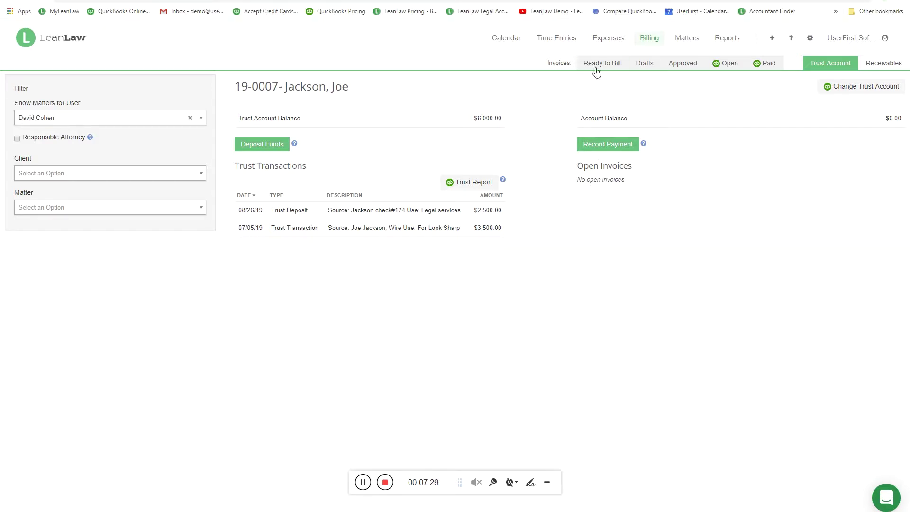
- Show Invoices > Ready to Bill with the Time Period set to This Month
{"action": "left_click", "coordinate": [595, 66]}
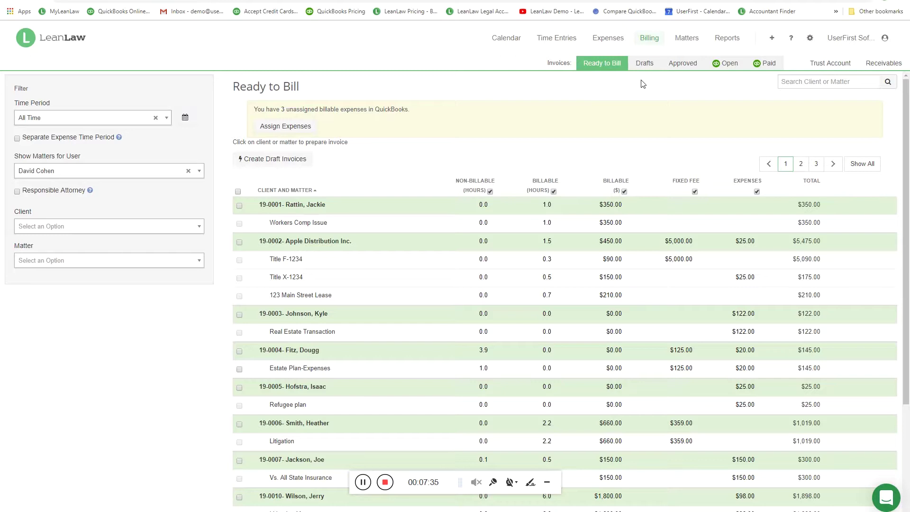
{"action": "scroll", "coordinate": [627, 117], "scroll_direction": "down", "scroll_amount": 2}
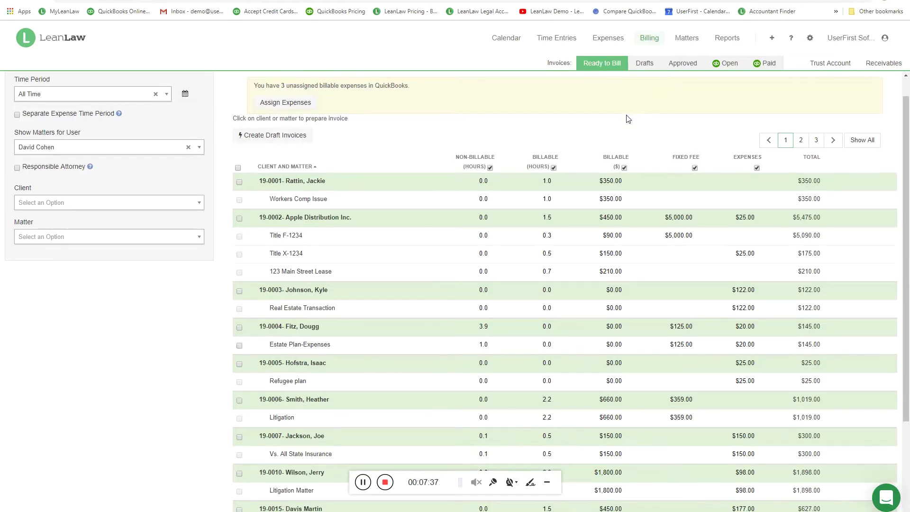
{"action": "scroll", "coordinate": [627, 116], "scroll_direction": "up", "scroll_amount": 2}
{"action": "left_click", "coordinate": [93, 123]}
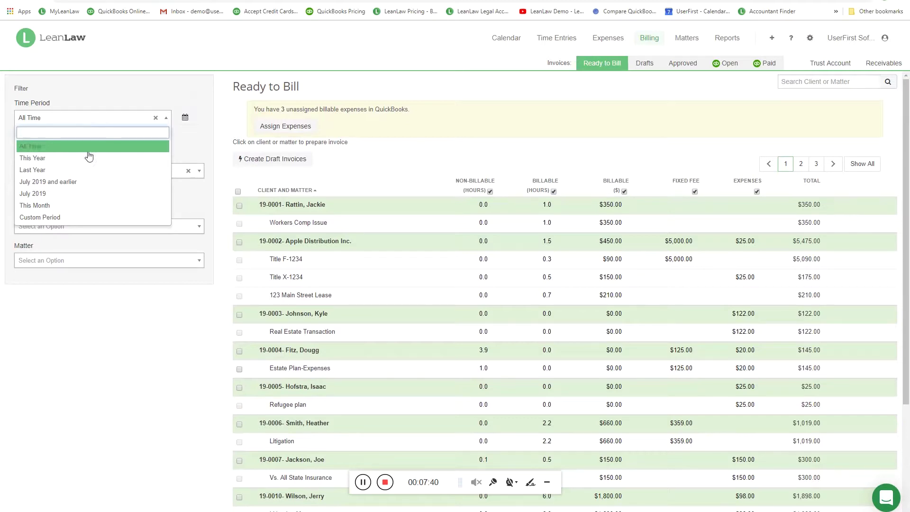
{"action": "left_click", "coordinate": [88, 206]}
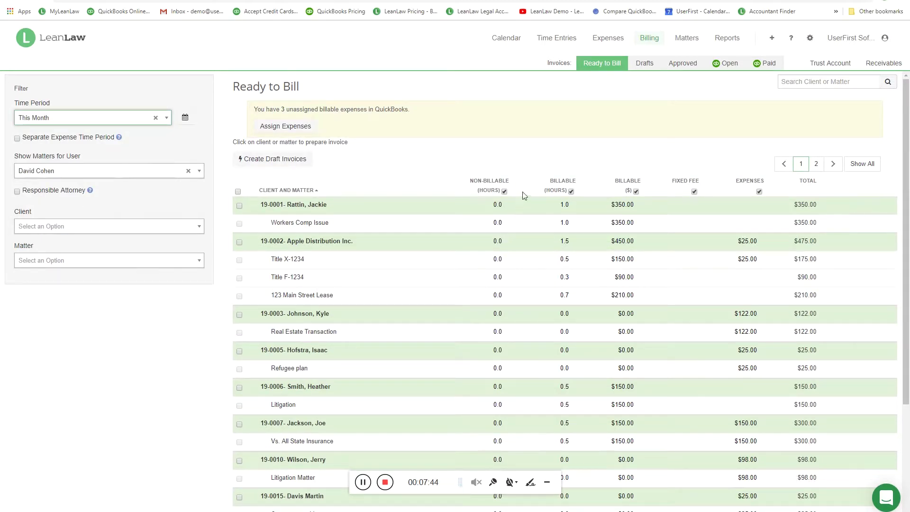
{"action": "scroll", "coordinate": [524, 186], "scroll_direction": "down", "scroll_amount": 1}
{"action": "scroll", "coordinate": [341, 169], "scroll_direction": "up", "scroll_amount": 1}
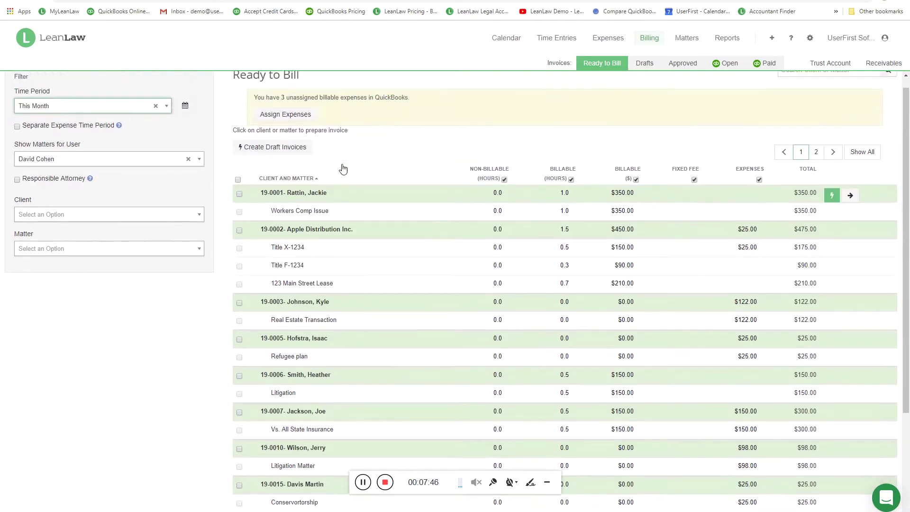
- Select all clients and matters, then deselect them, including Apple Distribution
{"action": "left_click", "coordinate": [239, 192]}
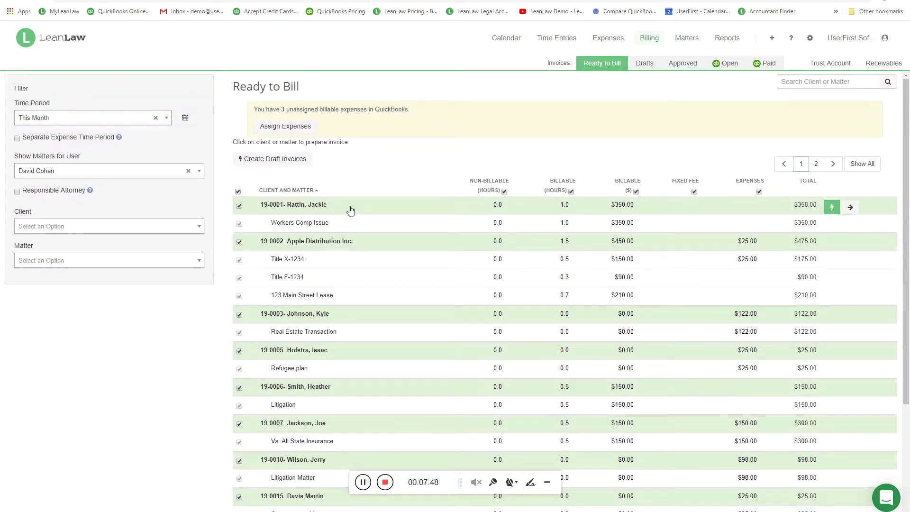
{"action": "scroll", "coordinate": [349, 209], "scroll_direction": "down", "scroll_amount": 3}
{"action": "scroll", "coordinate": [351, 213], "scroll_direction": "up", "scroll_amount": 3}
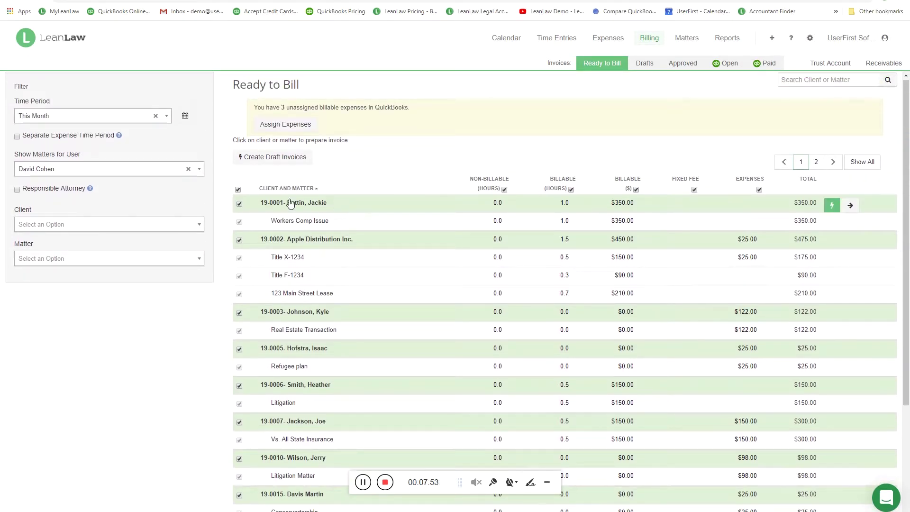
{"action": "left_click", "coordinate": [238, 190]}
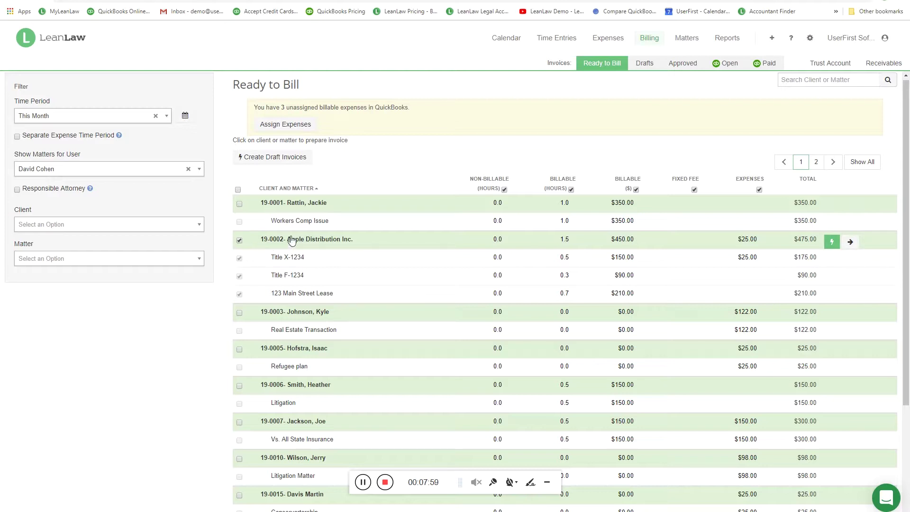
{"action": "left_click", "coordinate": [239, 240]}
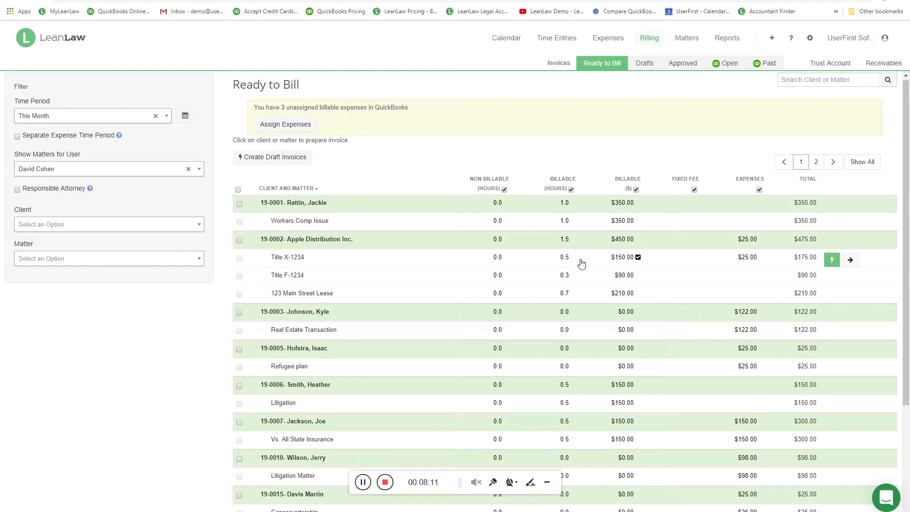
- Search for 'joe' and draft an invoice for Jackson's Vs. All State Insurance matter ($300.00)
{"action": "left_click", "coordinate": [827, 80]}
{"action": "type", "text": "joe"}
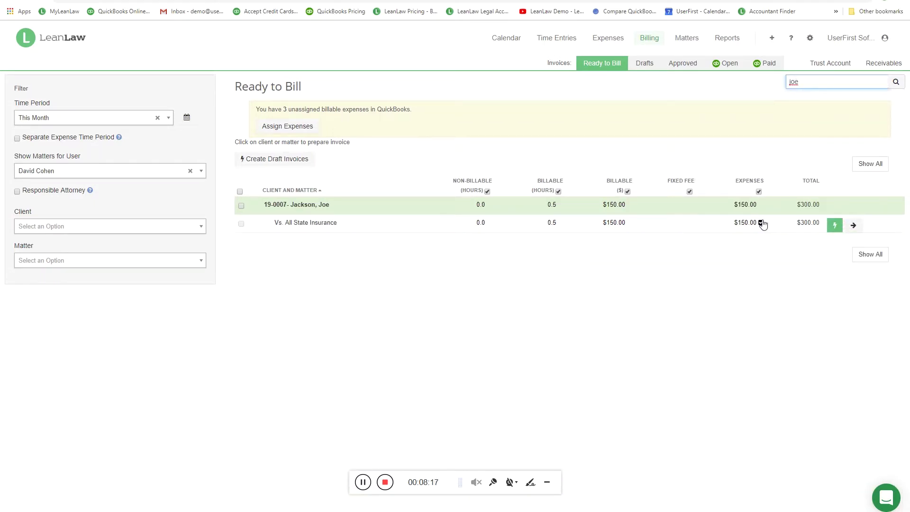
{"action": "left_click", "coordinate": [834, 227]}
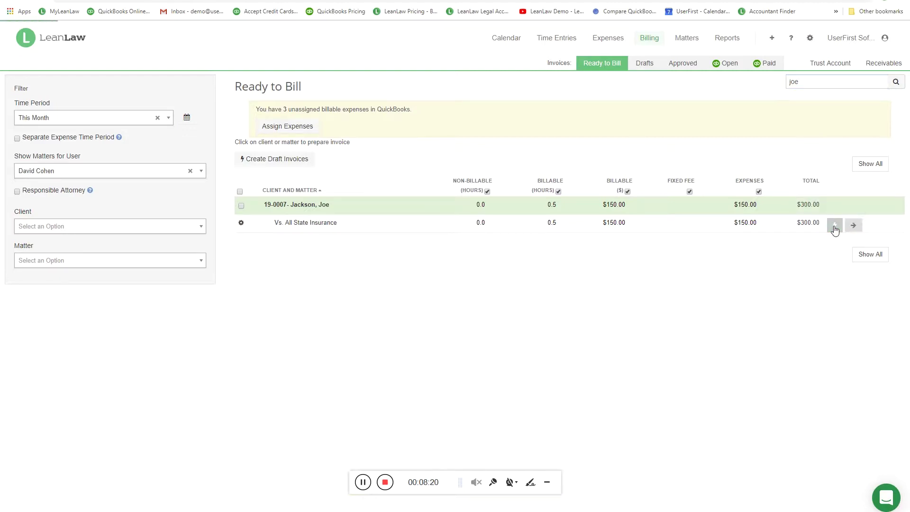
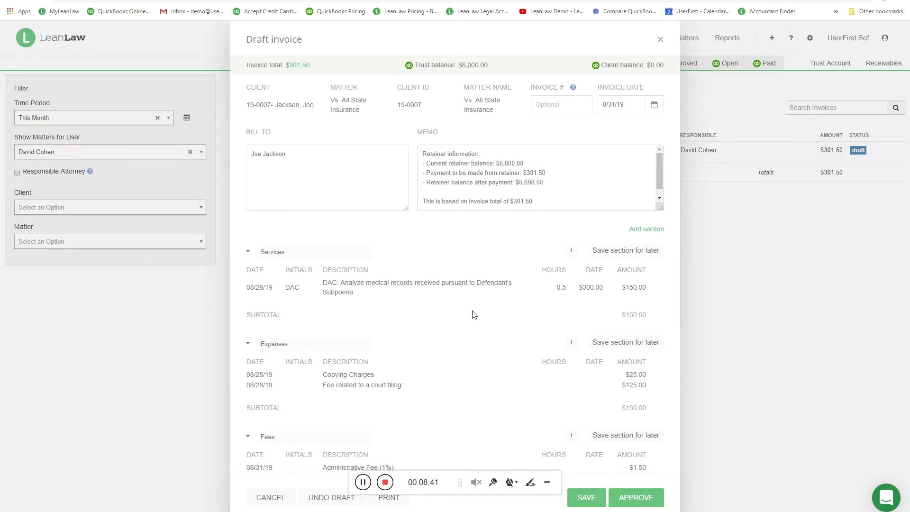
{"action": "left_click", "coordinate": [420, 288]}
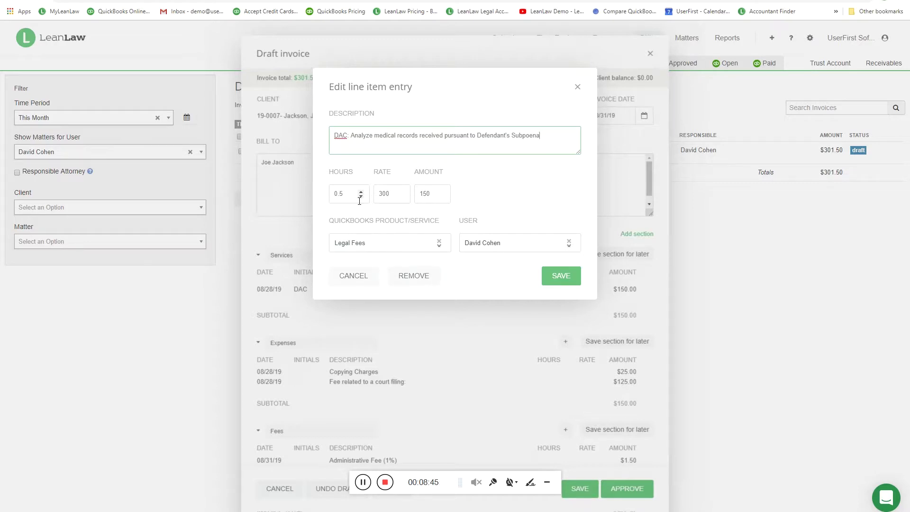
{"action": "left_click", "coordinate": [359, 277]}
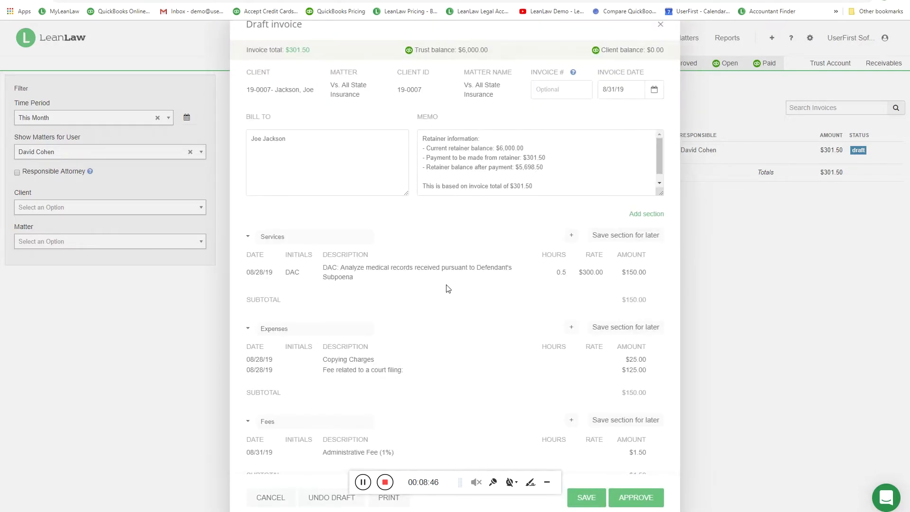
{"action": "left_click", "coordinate": [480, 166]}
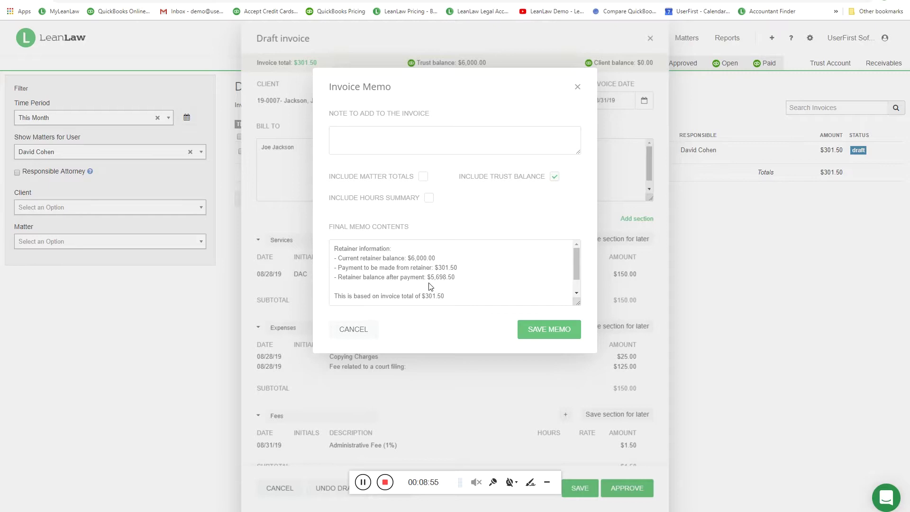
{"action": "left_click", "coordinate": [361, 331]}
{"action": "scroll", "coordinate": [367, 379], "scroll_direction": "down", "scroll_amount": 2}
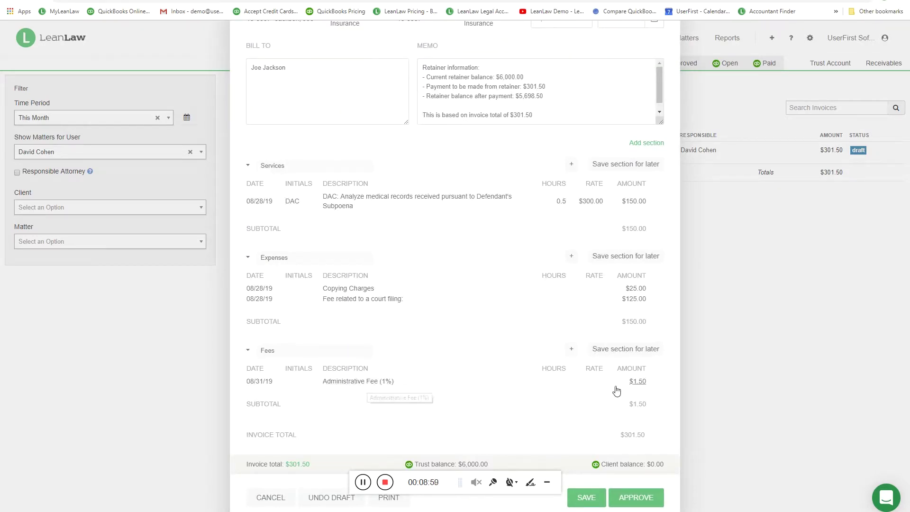
{"action": "scroll", "coordinate": [527, 366], "scroll_direction": "up", "scroll_amount": 3}
{"action": "scroll", "coordinate": [526, 364], "scroll_direction": "down", "scroll_amount": 1}
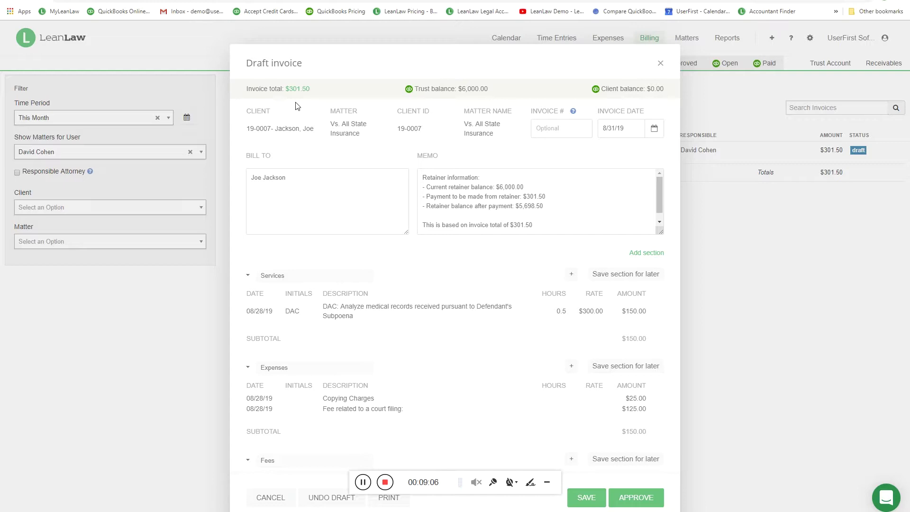
{"action": "scroll", "coordinate": [455, 137], "scroll_direction": "down", "scroll_amount": 4}
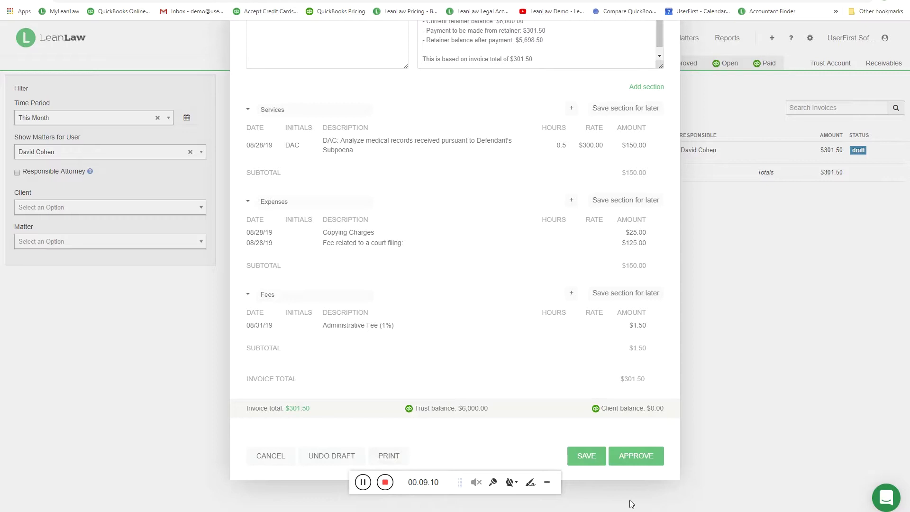
- Approve the $301.50 draft invoice and confirm the approval
{"action": "left_click", "coordinate": [644, 451]}
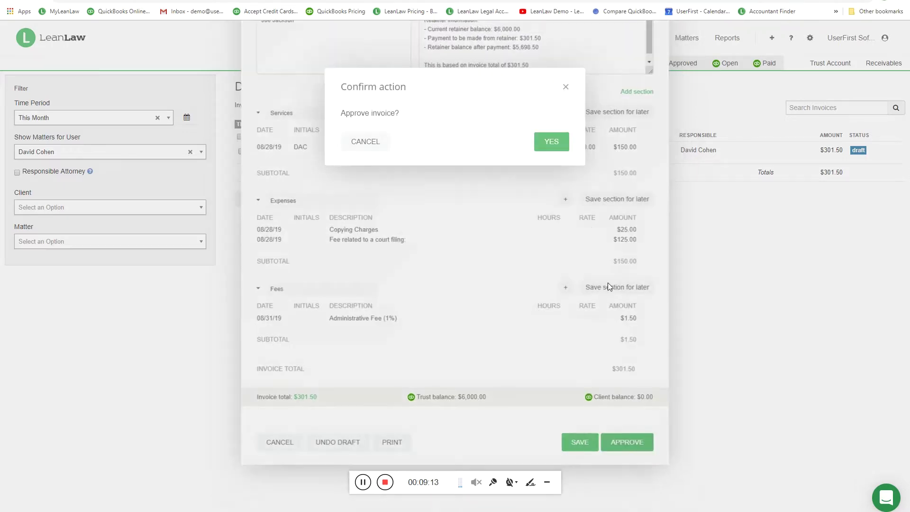
{"action": "left_click", "coordinate": [552, 142]}
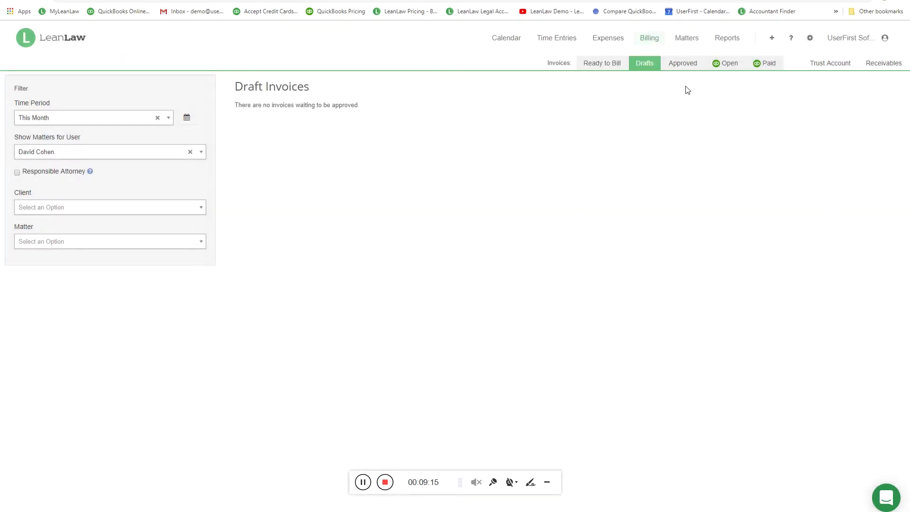
{"action": "left_click", "coordinate": [689, 66]}
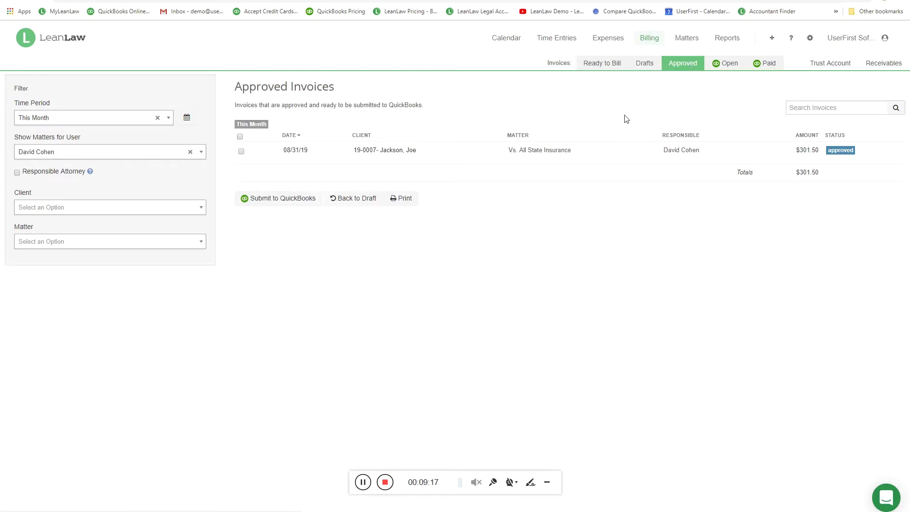
- Submit the approved $301.50 invoice to QuickBooks and confirm the submission
{"action": "left_click", "coordinate": [241, 151]}
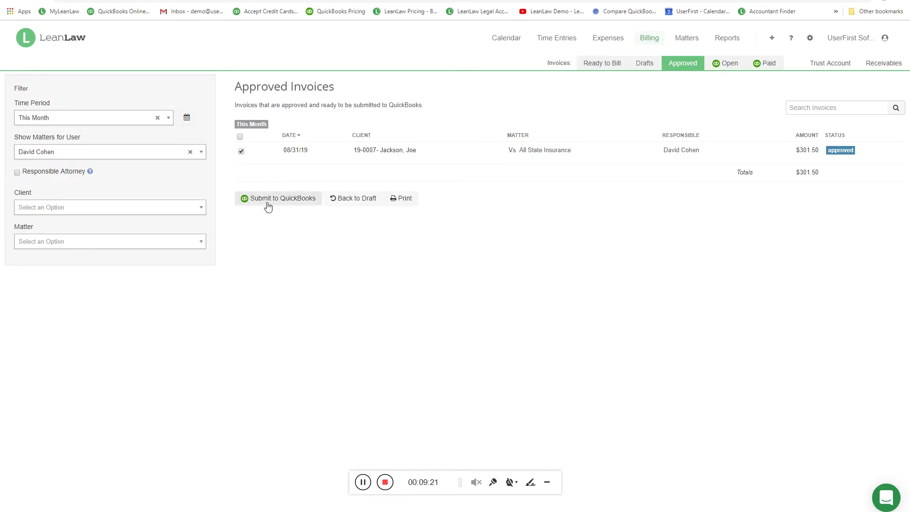
{"action": "left_click", "coordinate": [268, 203]}
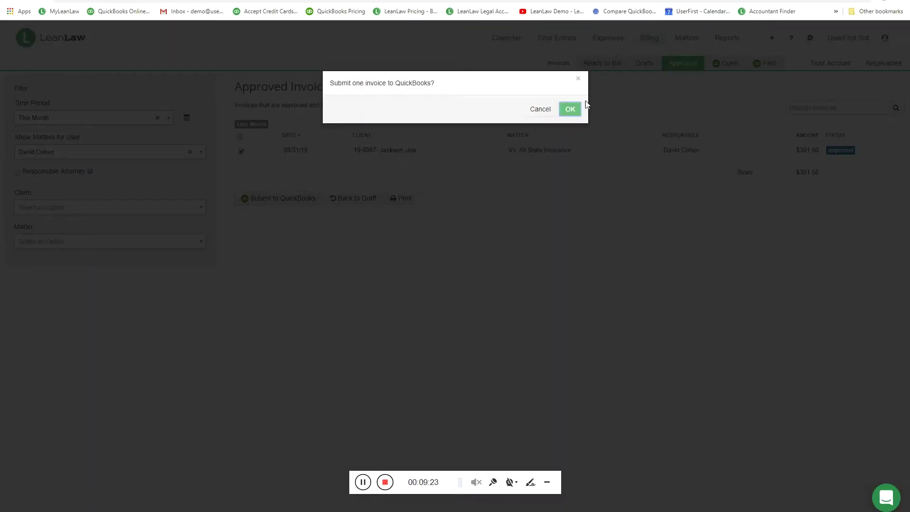
{"action": "left_click", "coordinate": [570, 109]}
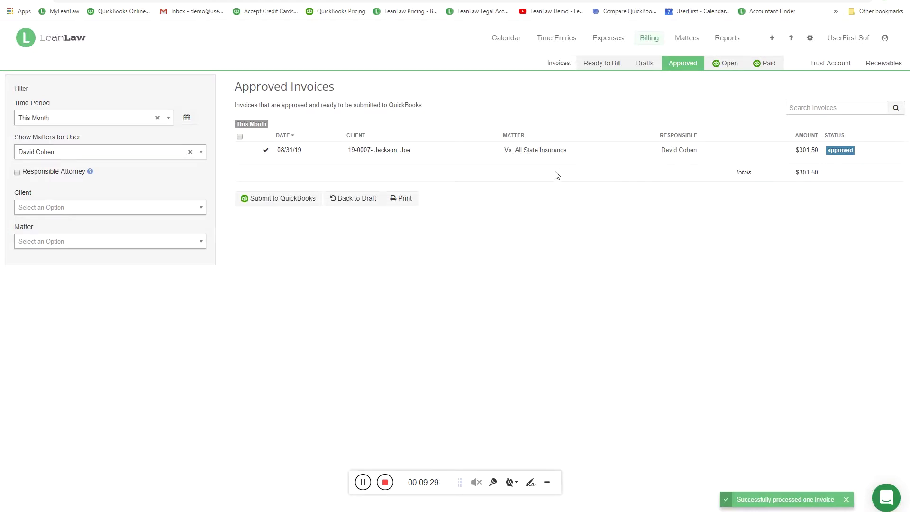
{"action": "left_click", "coordinate": [737, 68]}
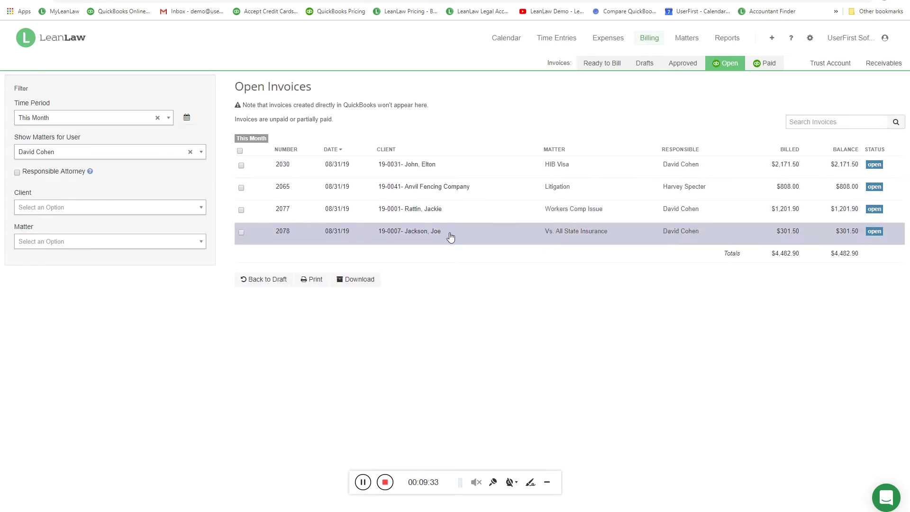
- Open the $301.50 invoice, review its printable PDF, then close the preview and invoice details
{"action": "left_click", "coordinate": [450, 237]}
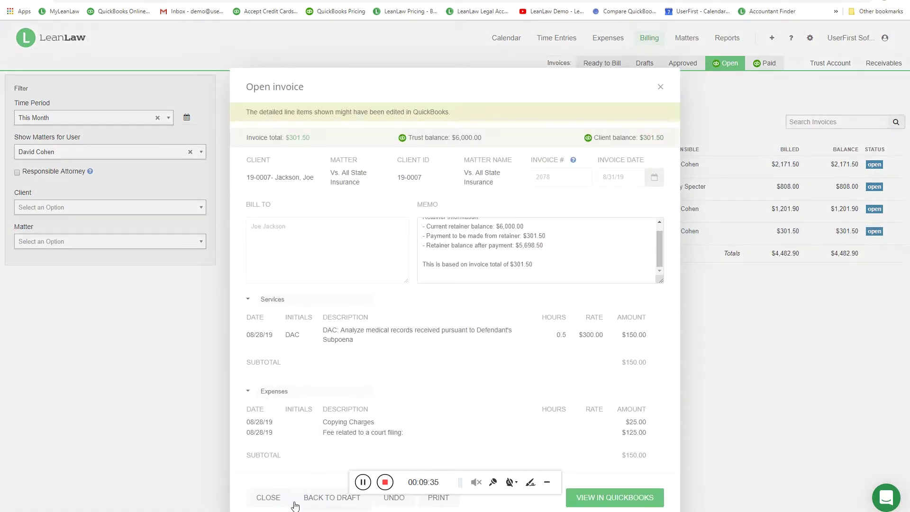
{"action": "left_click", "coordinate": [433, 501]}
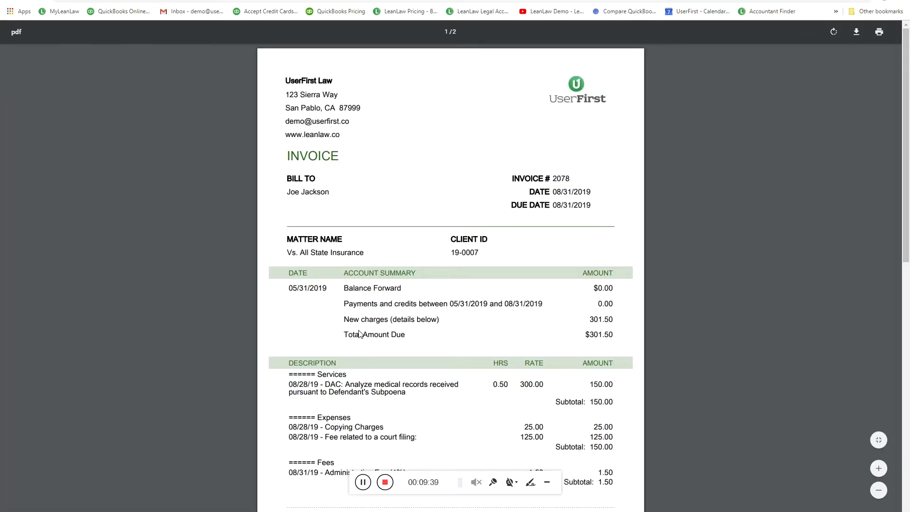
{"action": "scroll", "coordinate": [388, 284], "scroll_direction": "down", "scroll_amount": 1}
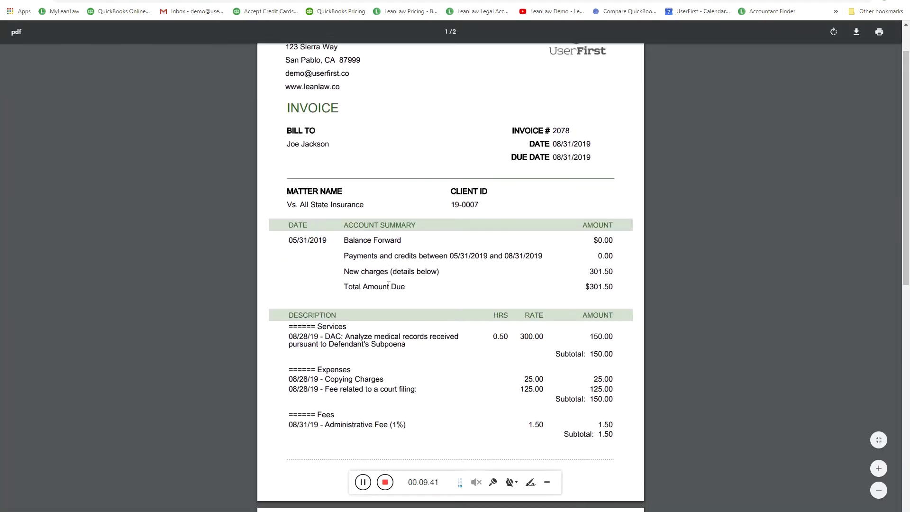
{"action": "scroll", "coordinate": [388, 286], "scroll_direction": "down", "scroll_amount": 4}
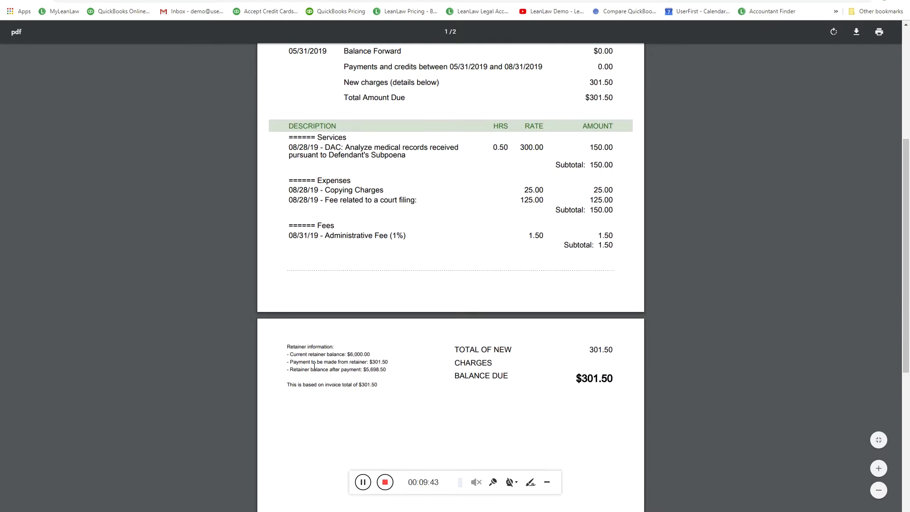
{"action": "scroll", "coordinate": [304, 227], "scroll_direction": "up", "scroll_amount": 4}
{"action": "key", "text": "ctrl+w"}
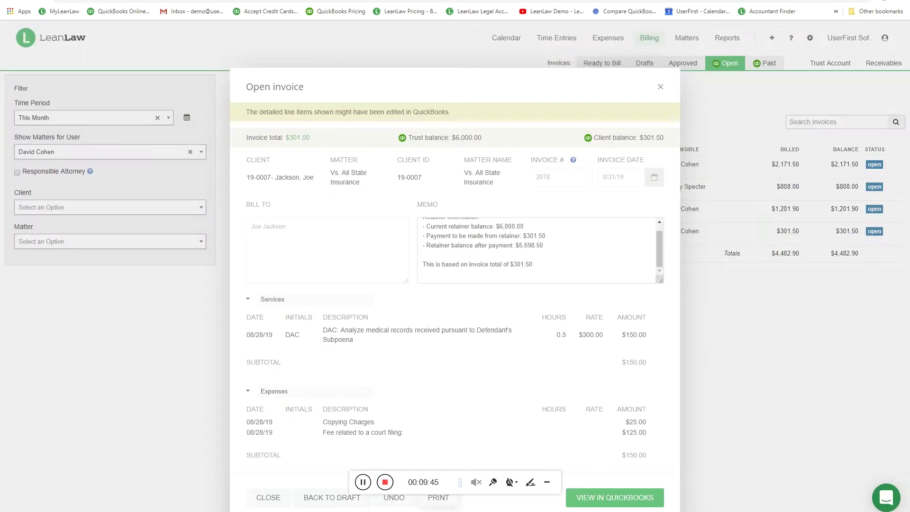
{"action": "left_click", "coordinate": [660, 86]}
- Search Funds Held in Trust for 'ja' and open the client's $301.50 receivable trust details
{"action": "left_click", "coordinate": [830, 67]}
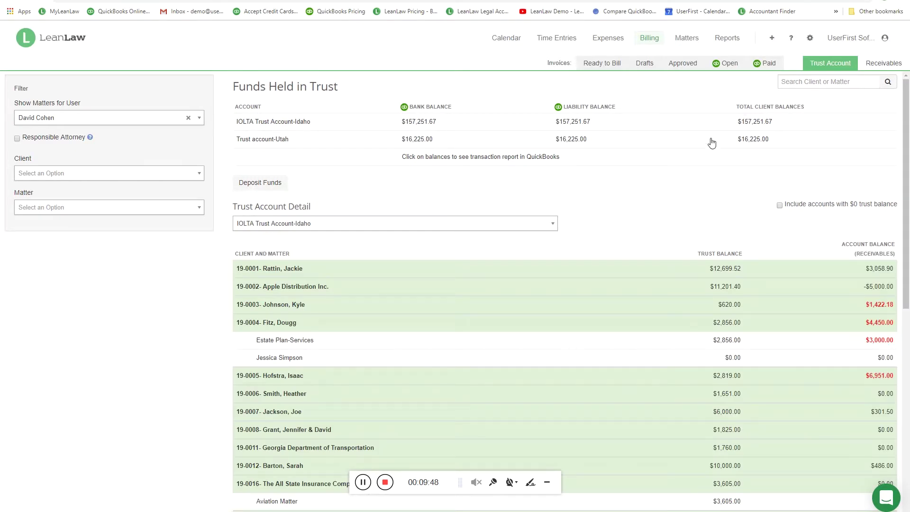
{"action": "left_click", "coordinate": [790, 85]}
{"action": "type", "text": "ja"}
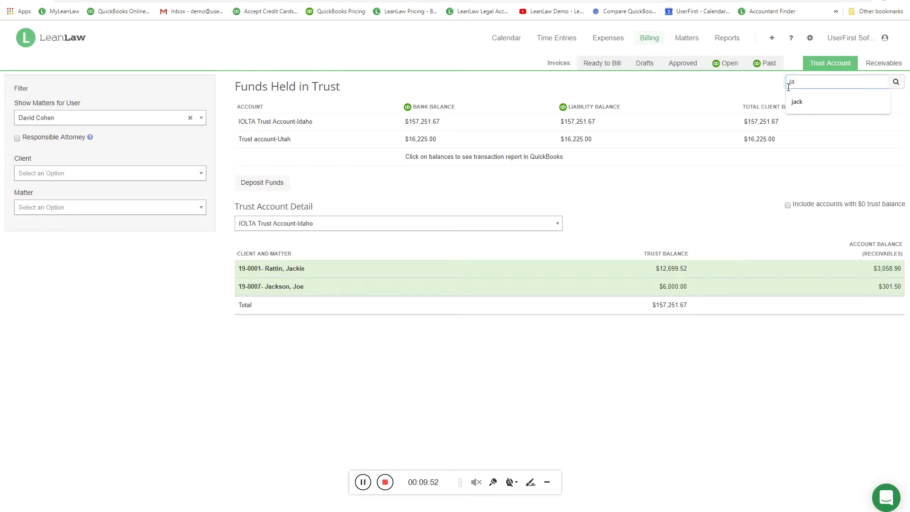
{"action": "left_click", "coordinate": [886, 289]}
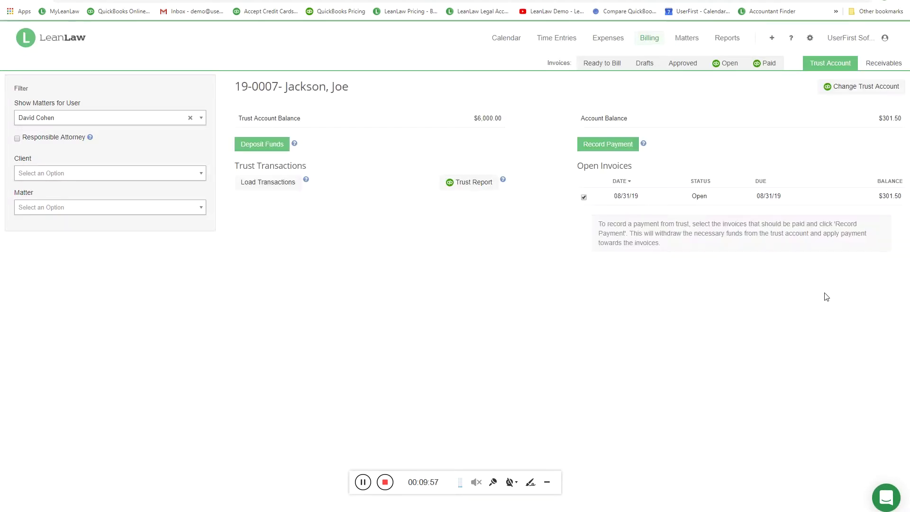
- Record the $301.50 invoice payment from the client's trust funds and open the trust report
{"action": "left_click", "coordinate": [598, 146]}
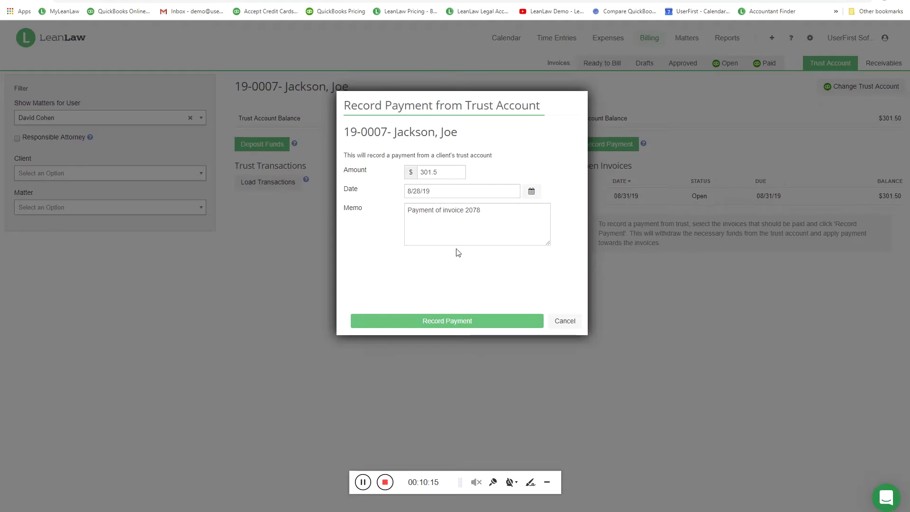
{"action": "left_click_drag", "start_coordinate": [483, 209], "coordinate": [400, 209]}
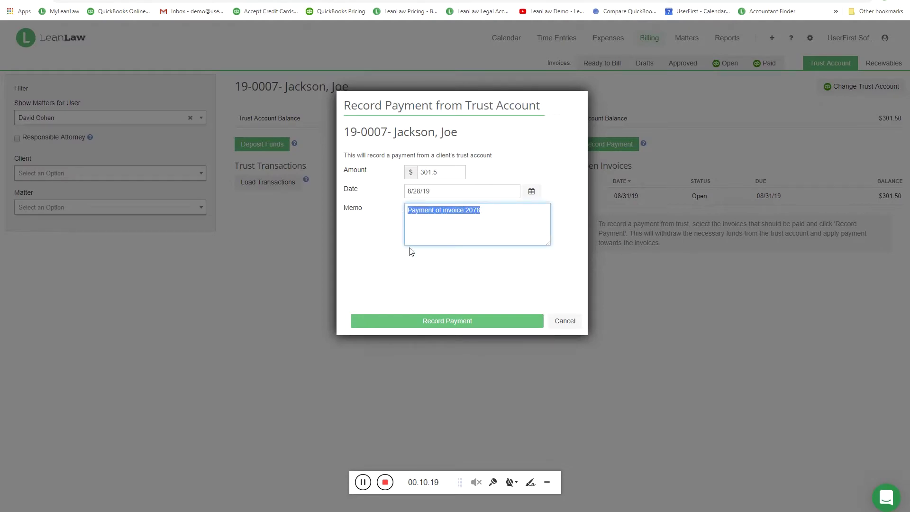
{"action": "left_click", "coordinate": [450, 321]}
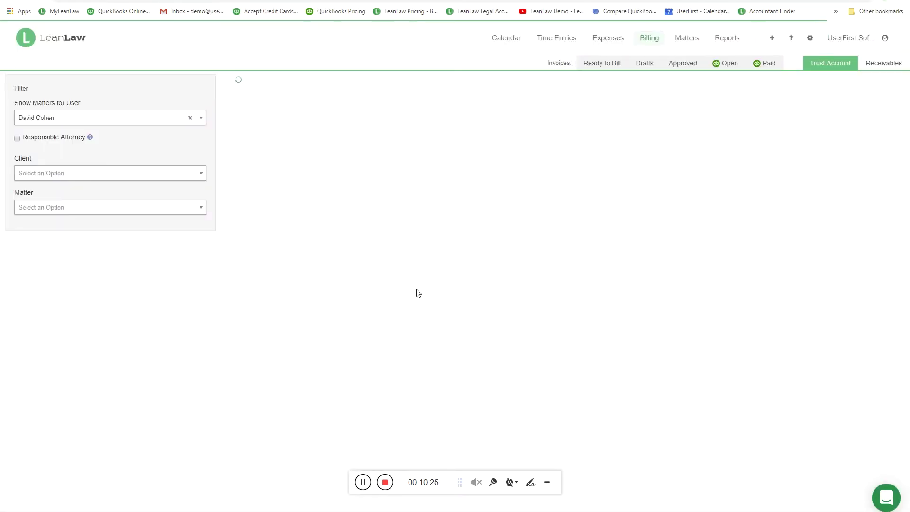
{"action": "left_click", "coordinate": [471, 183]}
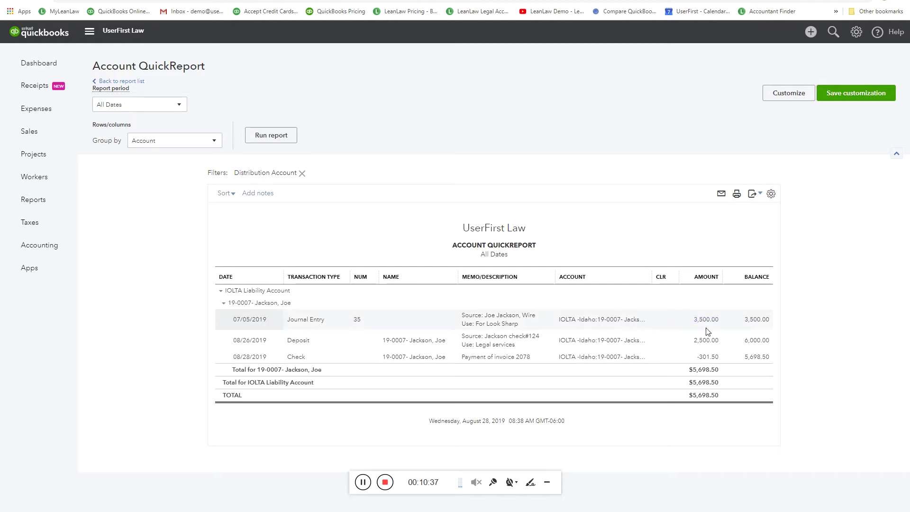
- Return to matter 19-0007's trust page, highlight the $5,698.50 trust balance, and go to Reports
{"action": "left_click", "coordinate": [109, 1]}
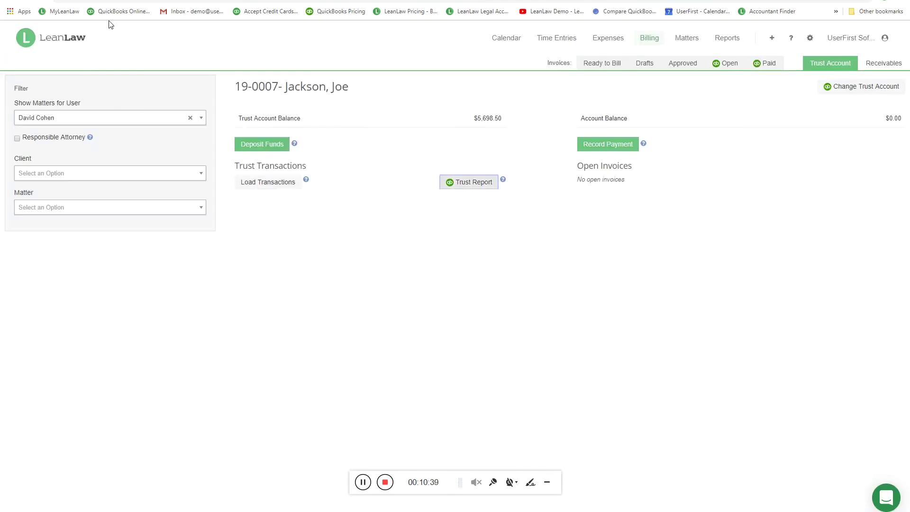
{"action": "left_click_drag", "start_coordinate": [473, 119], "coordinate": [502, 121]}
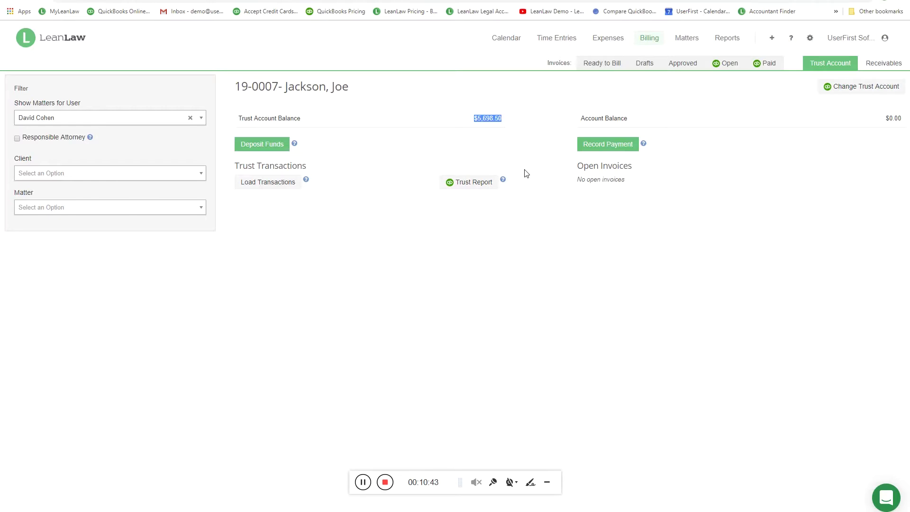
{"action": "left_click", "coordinate": [736, 41]}
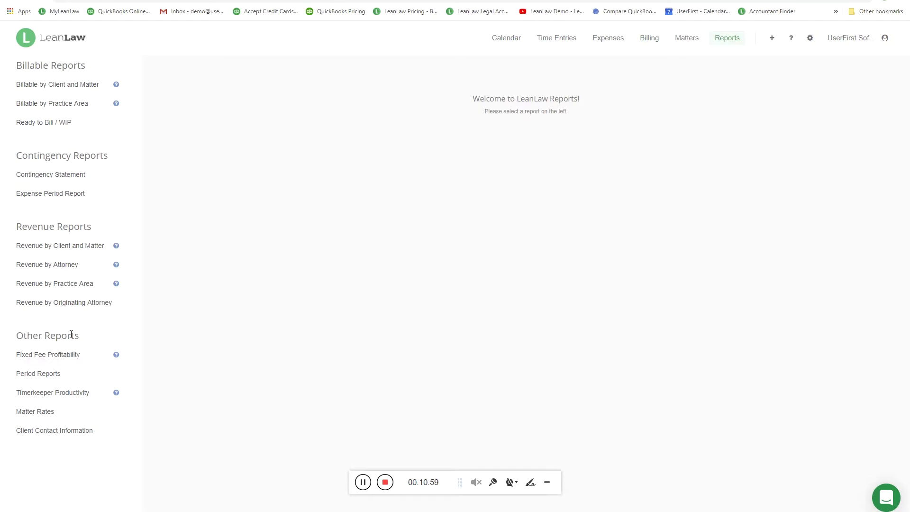
{"action": "left_click", "coordinate": [59, 85]}
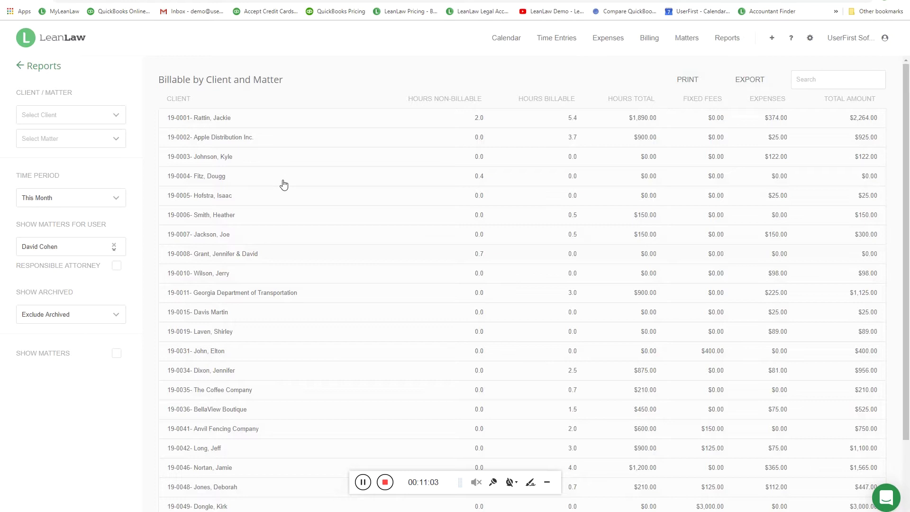
{"action": "left_click", "coordinate": [272, 236]}
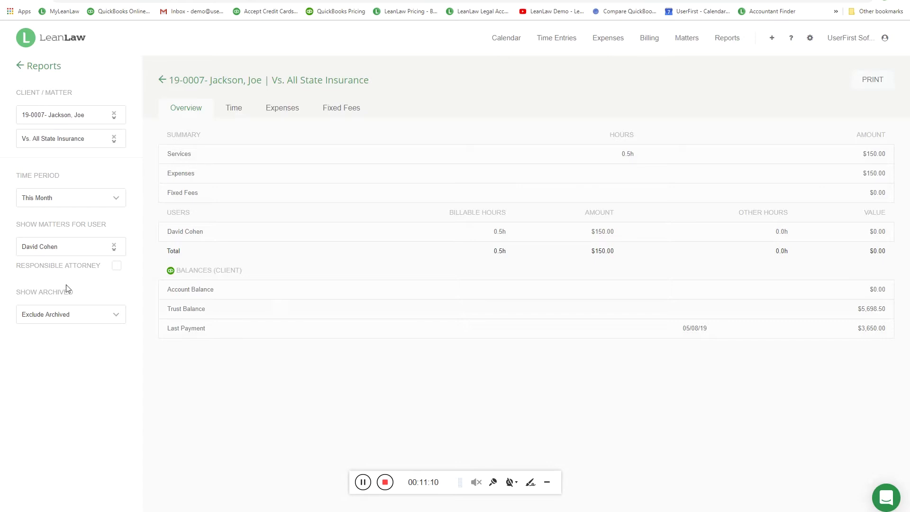
{"action": "left_click", "coordinate": [231, 112]}
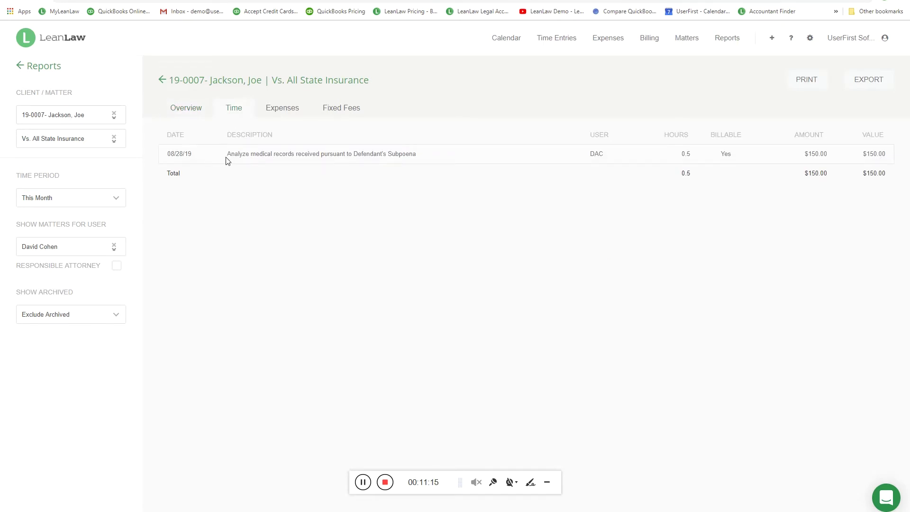
{"action": "left_click", "coordinate": [285, 113]}
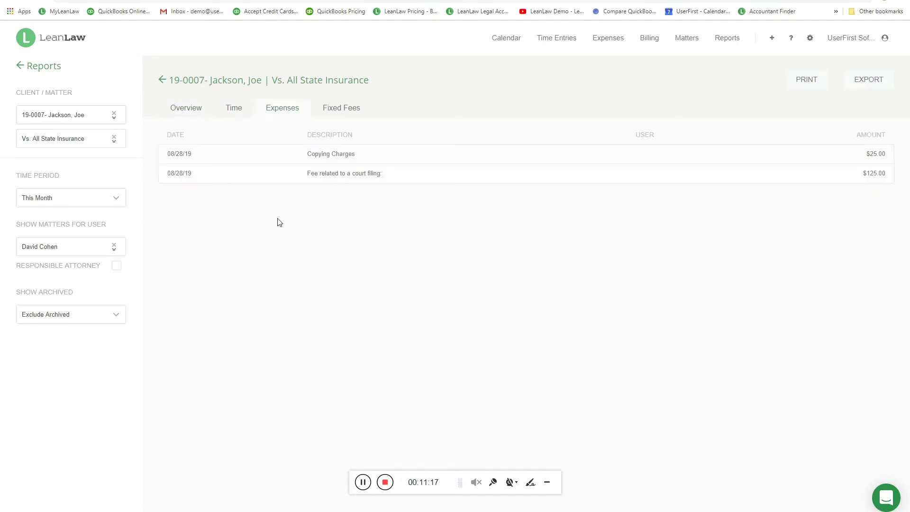
{"action": "left_click", "coordinate": [177, 108]}
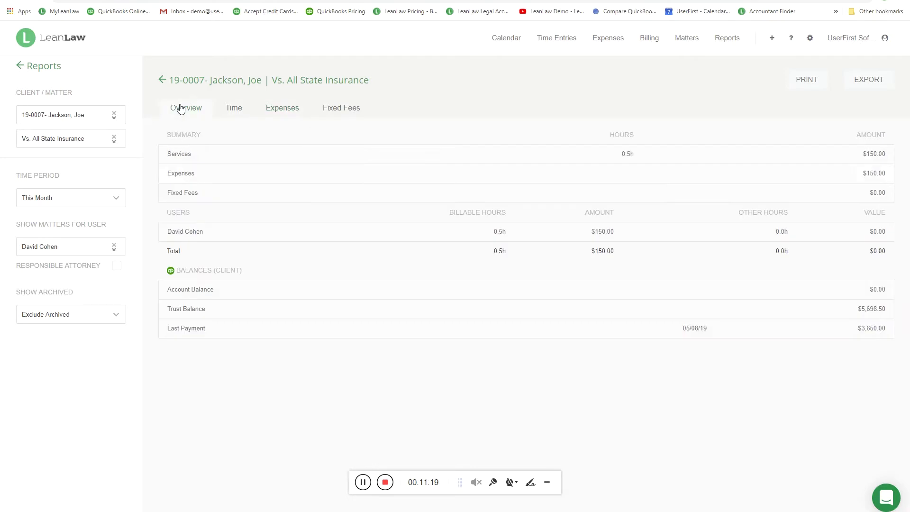
{"action": "left_click_drag", "start_coordinate": [195, 213], "coordinate": [168, 211]}
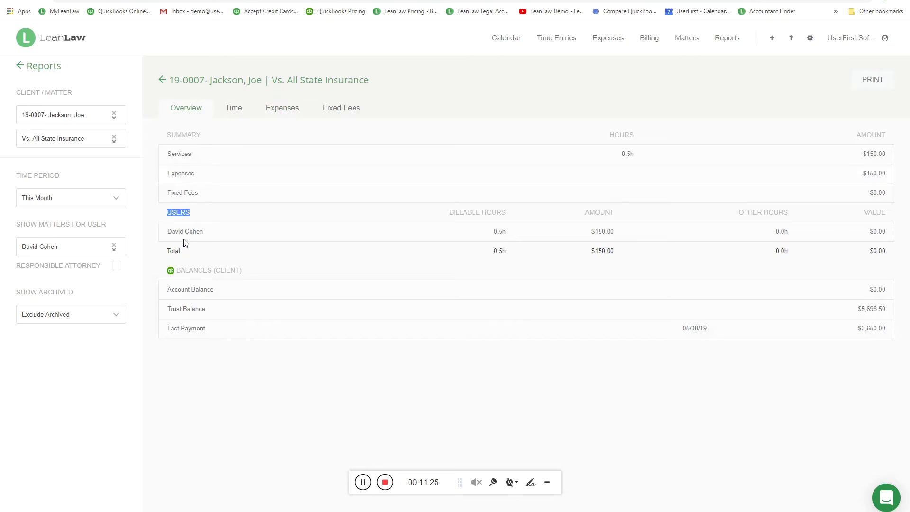
{"action": "left_click", "coordinate": [23, 66]}
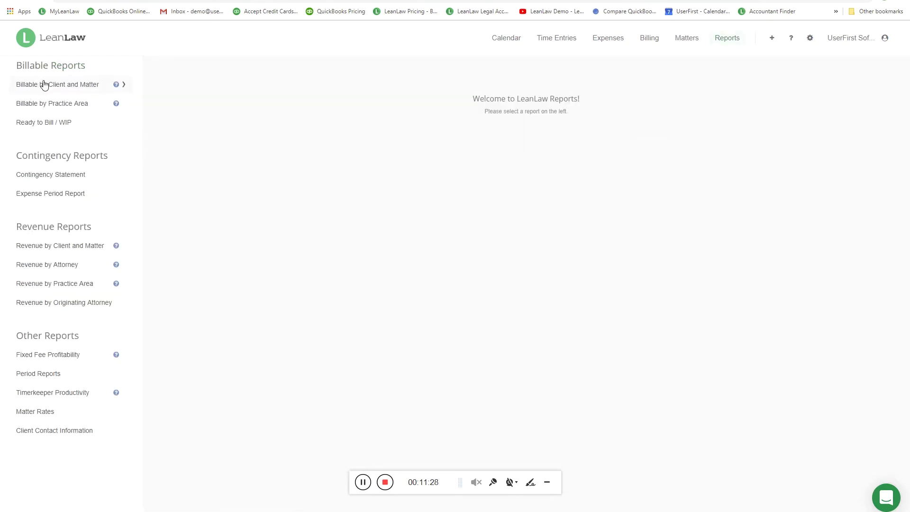
- Open Ready to Bill / WIP filtered to Responsible Attorney and review the $4,755.00 total
{"action": "left_click", "coordinate": [62, 124]}
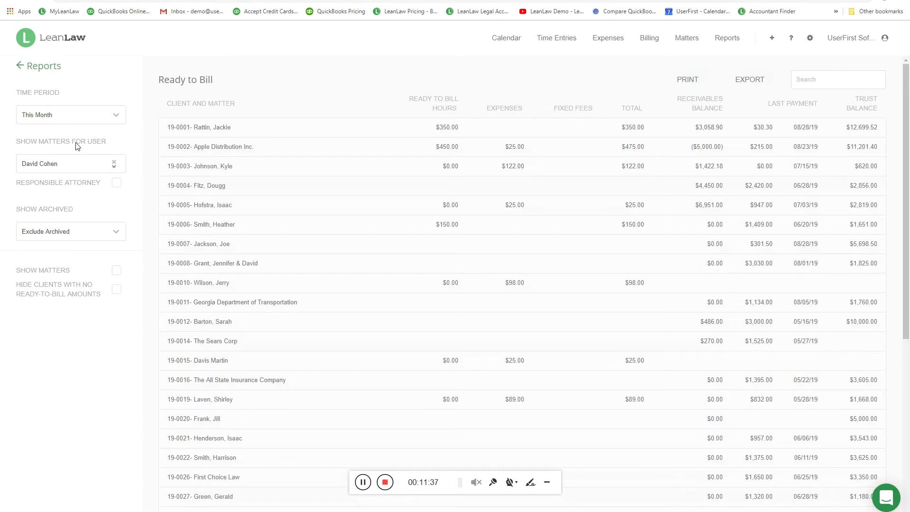
{"action": "left_click", "coordinate": [115, 186]}
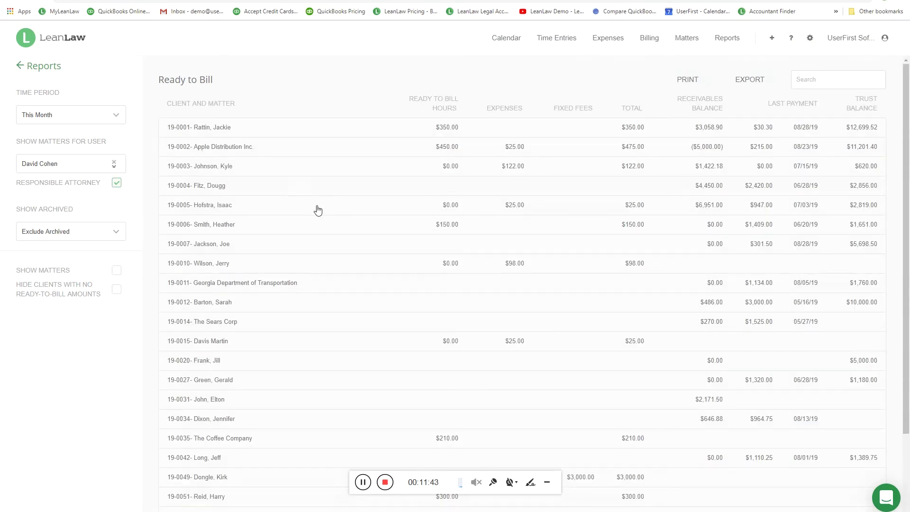
{"action": "left_click_drag", "start_coordinate": [644, 114], "coordinate": [357, 95]}
{"action": "left_click", "coordinate": [357, 95]}
{"action": "scroll", "coordinate": [448, 264], "scroll_direction": "down", "scroll_amount": 2}
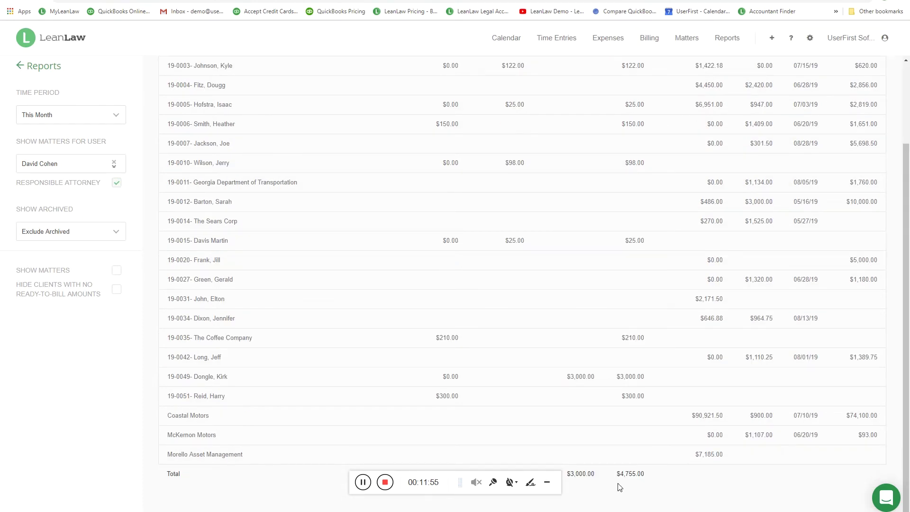
{"action": "left_click_drag", "start_coordinate": [620, 473], "coordinate": [647, 476]}
{"action": "scroll", "coordinate": [659, 504], "scroll_direction": "up", "scroll_amount": 1}
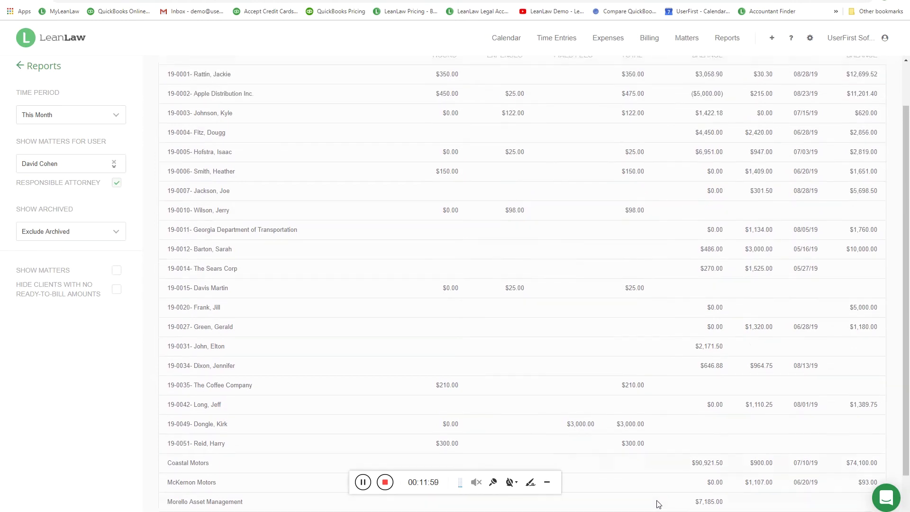
{"action": "scroll", "coordinate": [659, 504], "scroll_direction": "up", "scroll_amount": 1}
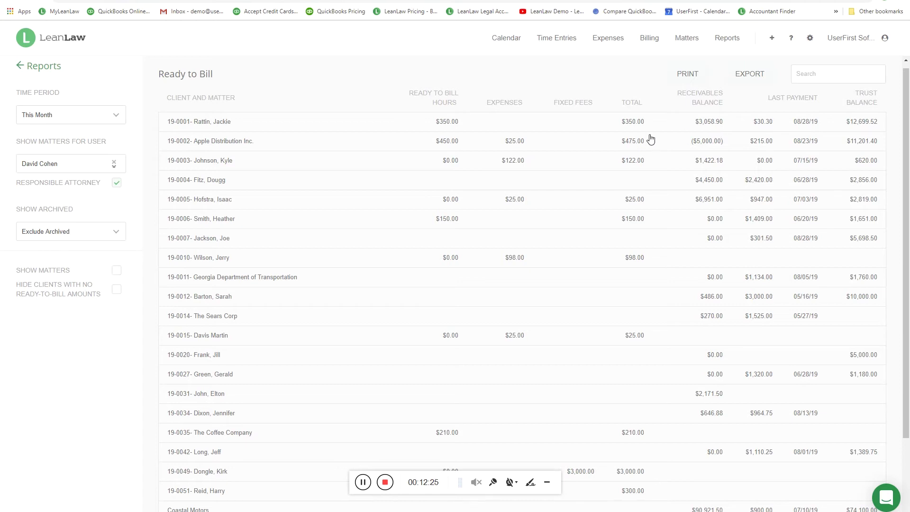
- Open the Revenue by Attorney report with the time period kept at This Month
{"action": "left_click", "coordinate": [20, 66]}
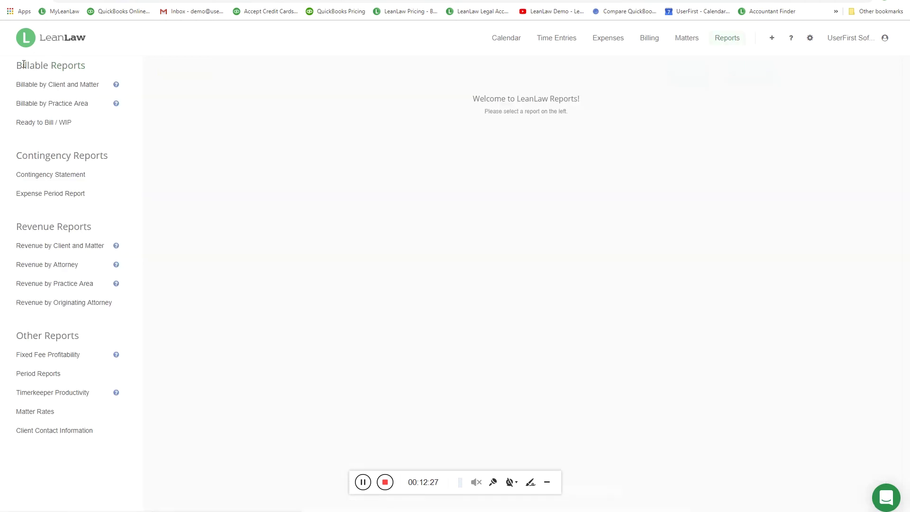
{"action": "left_click", "coordinate": [79, 264]}
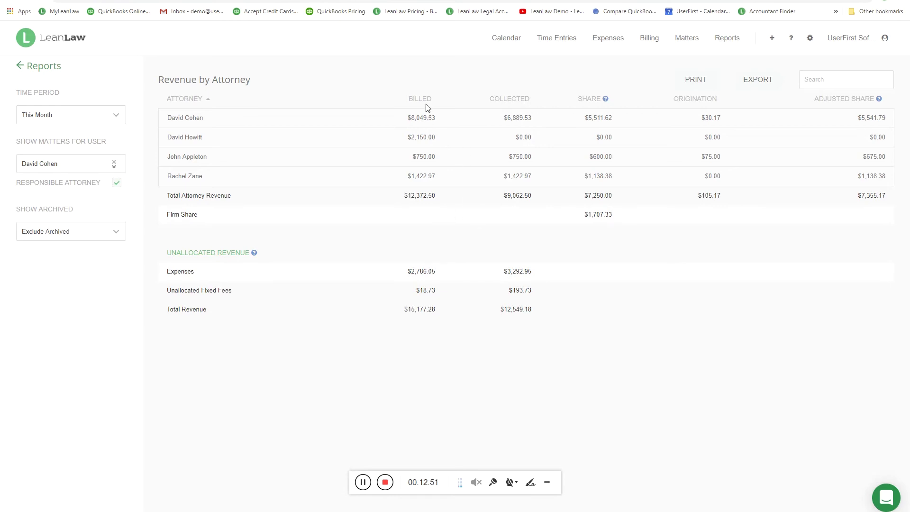
{"action": "left_click", "coordinate": [40, 123]}
{"action": "left_click", "coordinate": [40, 122]}
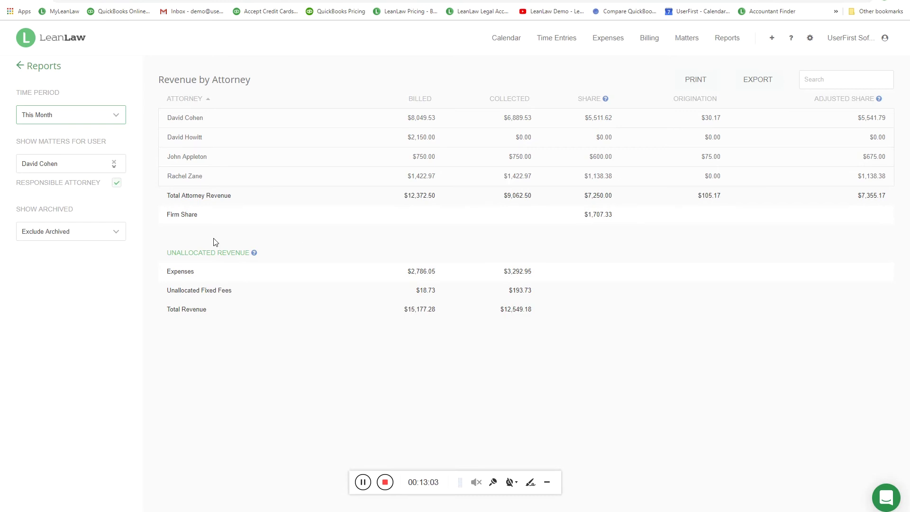
- Review the Firm Share and first attorney's revenue by client, then return to Reports
{"action": "left_click_drag", "start_coordinate": [168, 214], "coordinate": [203, 219]}
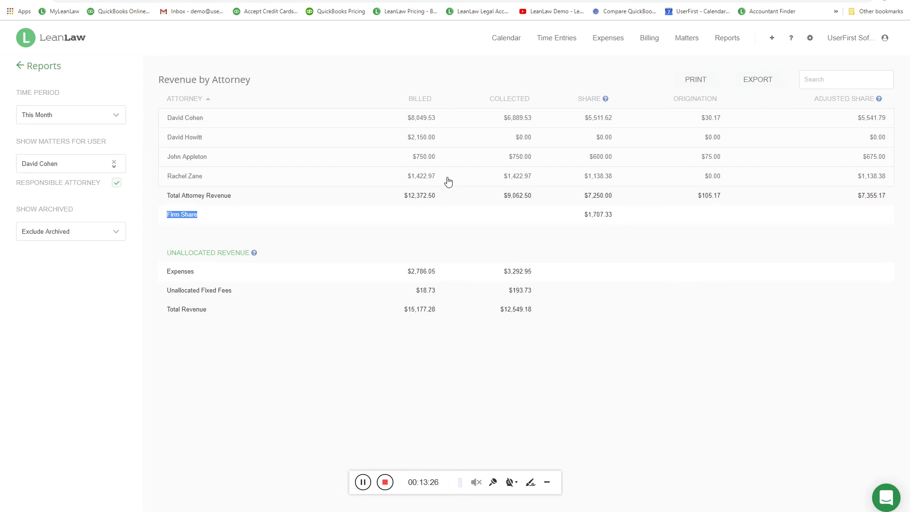
{"action": "left_click", "coordinate": [591, 119]}
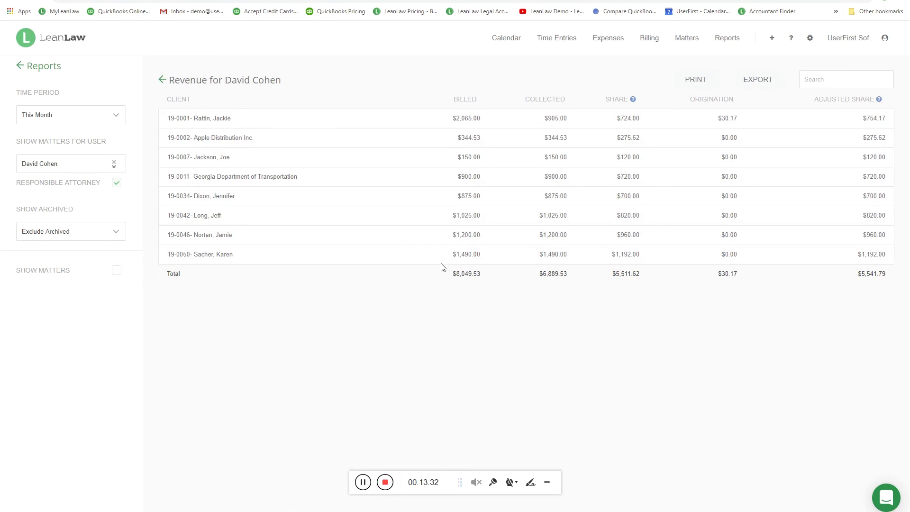
{"action": "left_click", "coordinate": [22, 65]}
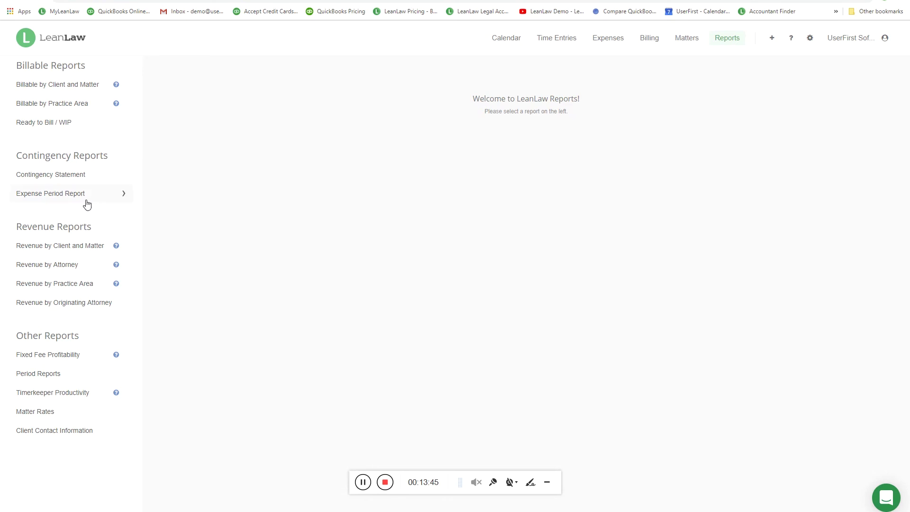
- Open Revenue by Client and Matter and drill into matter 19-0001, Workers Comp Issue
{"action": "left_click", "coordinate": [84, 244]}
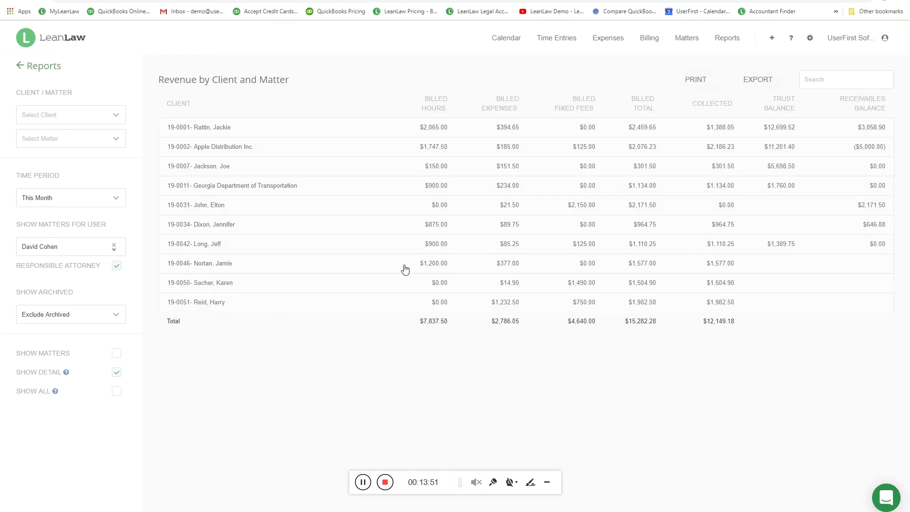
{"action": "left_click", "coordinate": [229, 135]}
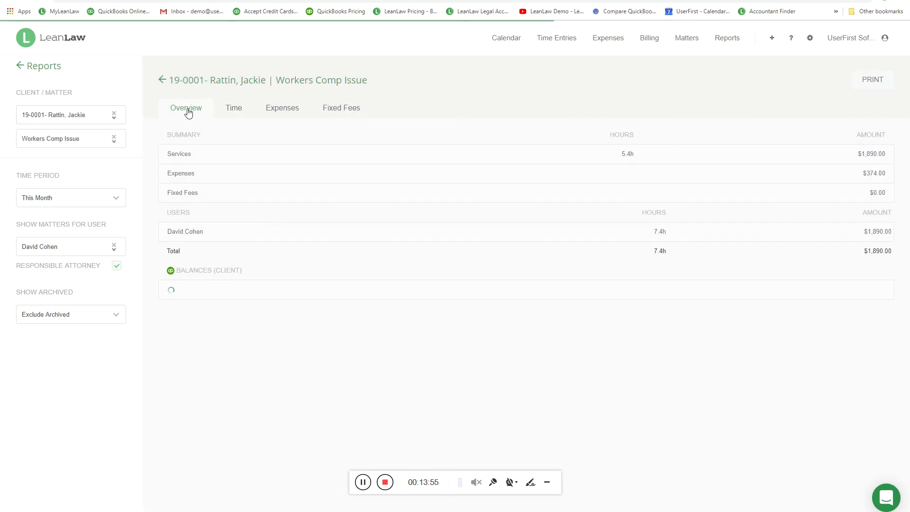